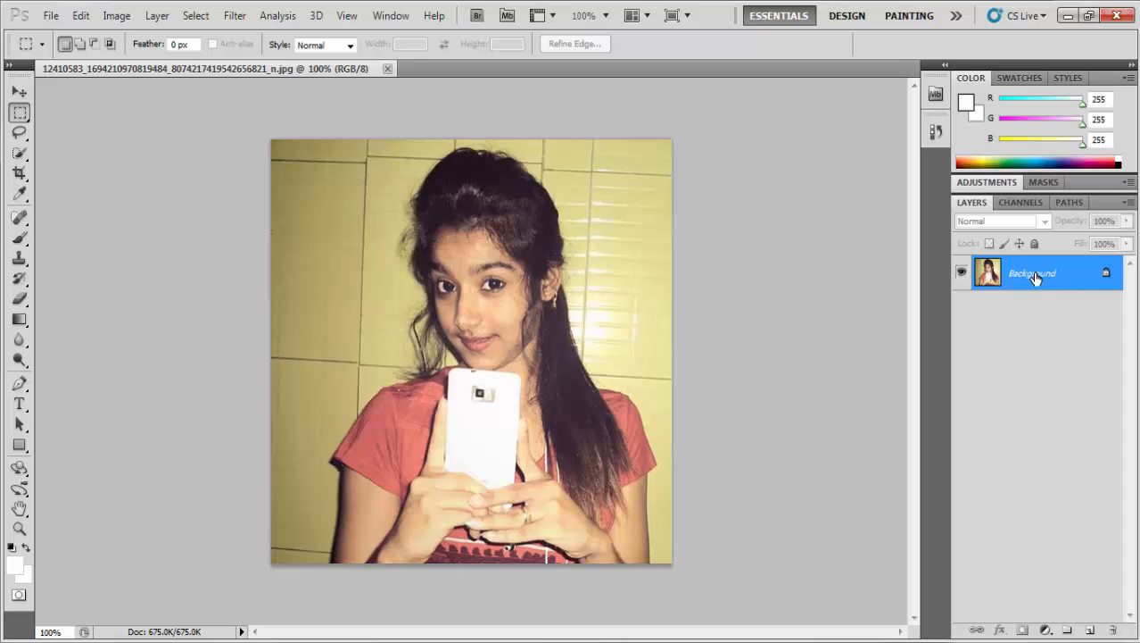
Step: Convert the locked Background into a regular layer and open its blending options, keeping the photo in view
{"action": "double_click", "coordinate": [1035, 275]}
{"action": "left_click", "coordinate": [719, 209]}
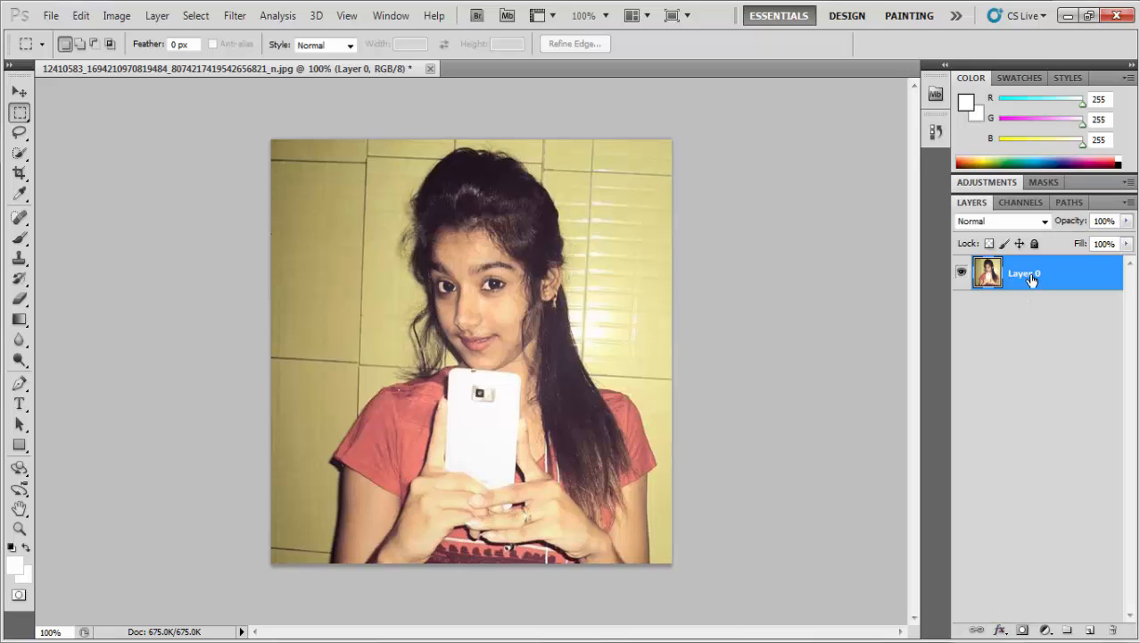
{"action": "left_click", "coordinate": [1000, 630]}
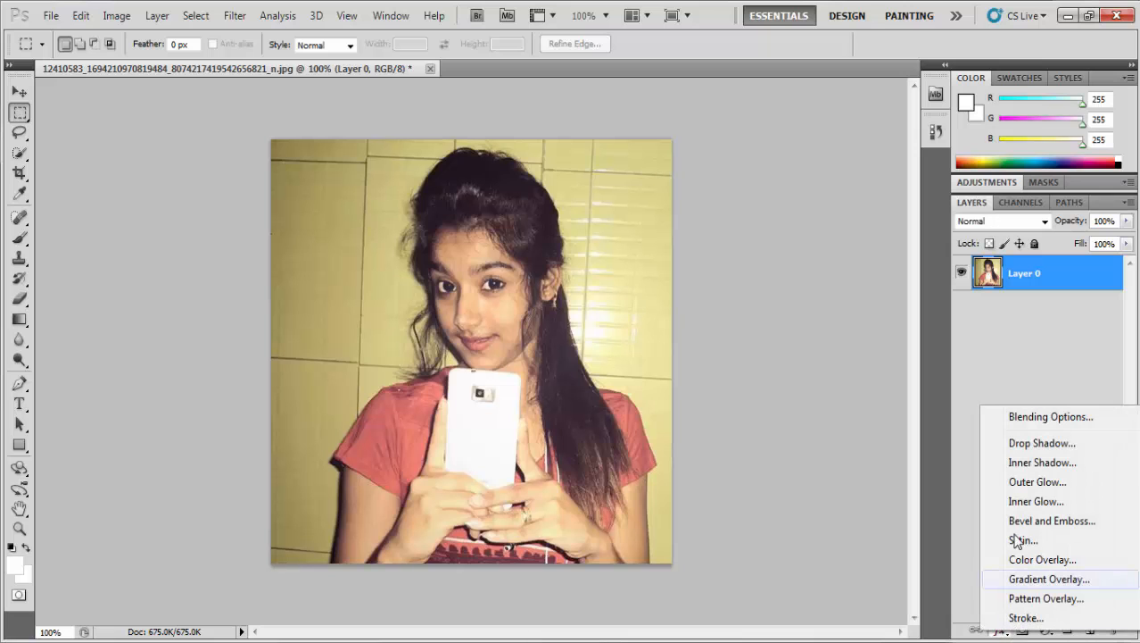
{"action": "left_click", "coordinate": [1030, 418]}
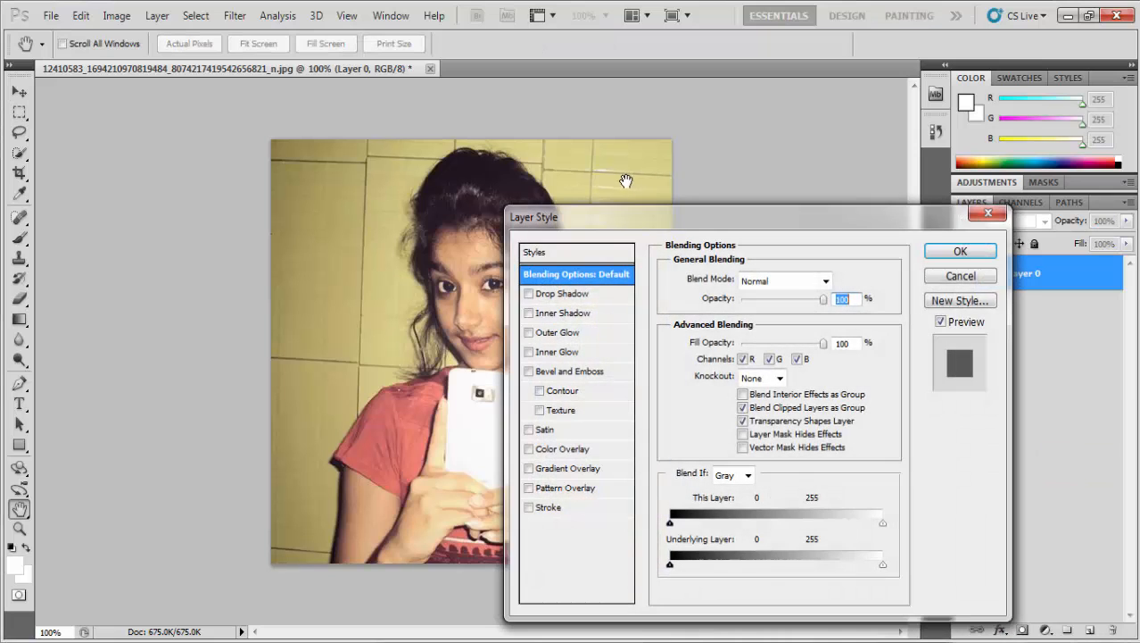
{"action": "left_click_drag", "start_coordinate": [605, 230], "coordinate": [748, 171]}
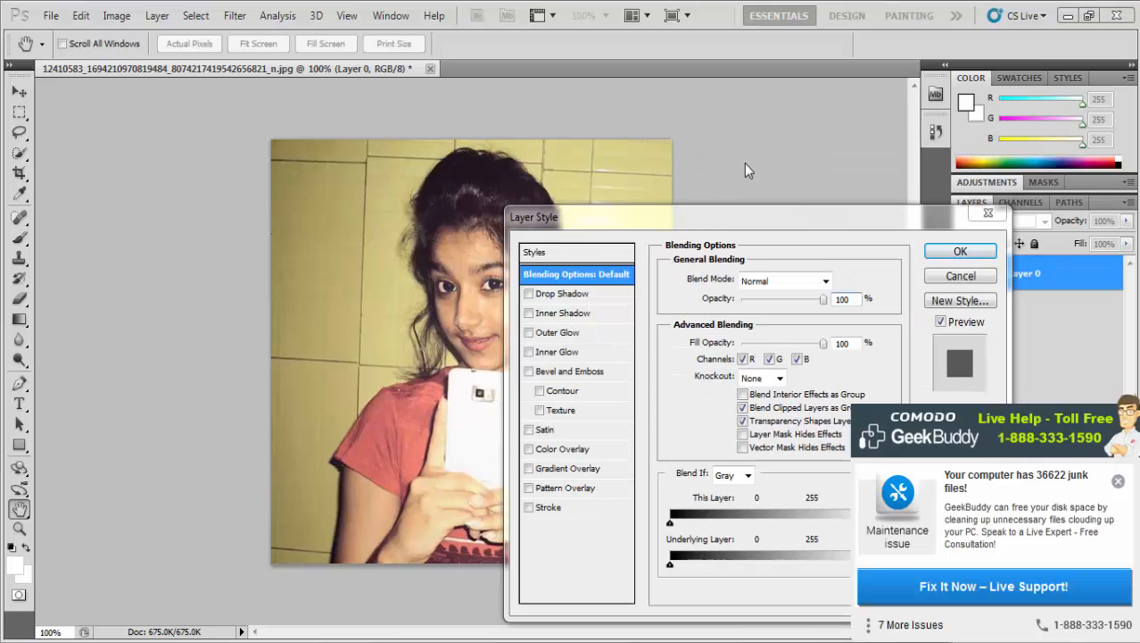
{"action": "left_click", "coordinate": [1119, 481]}
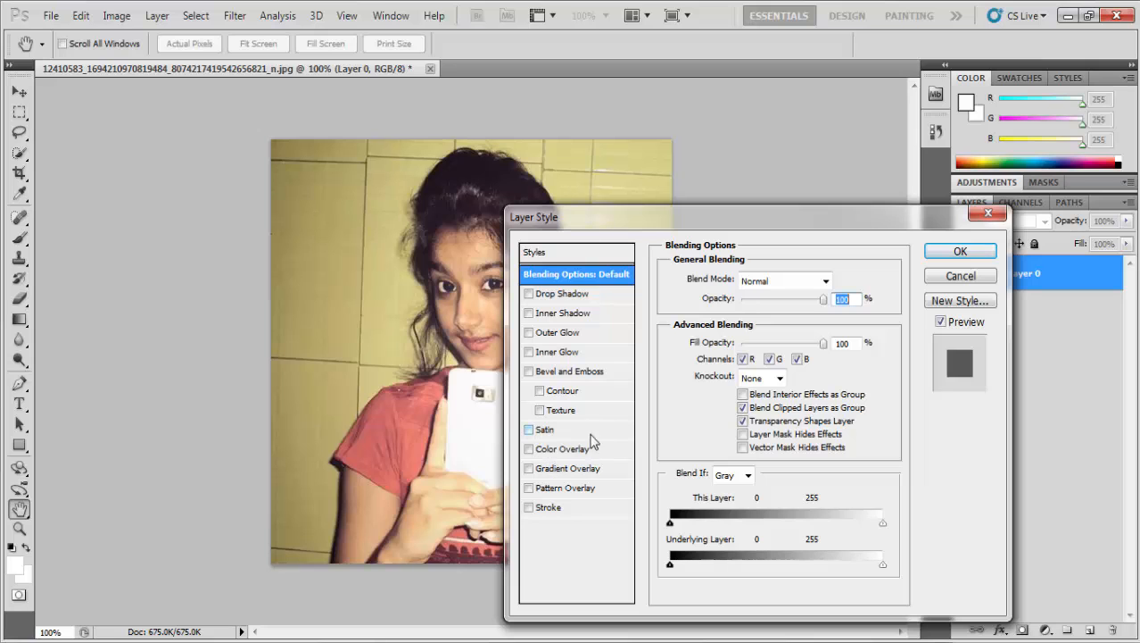
{"action": "left_click_drag", "start_coordinate": [627, 230], "coordinate": [802, 166]}
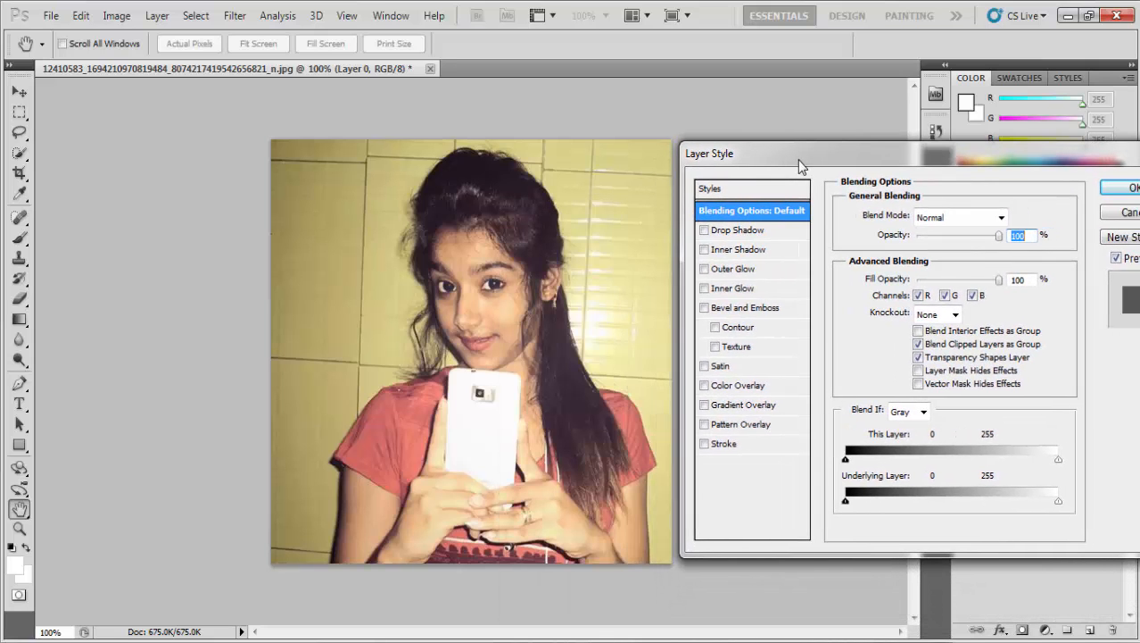
{"action": "left_click_drag", "start_coordinate": [714, 156], "coordinate": [661, 111]}
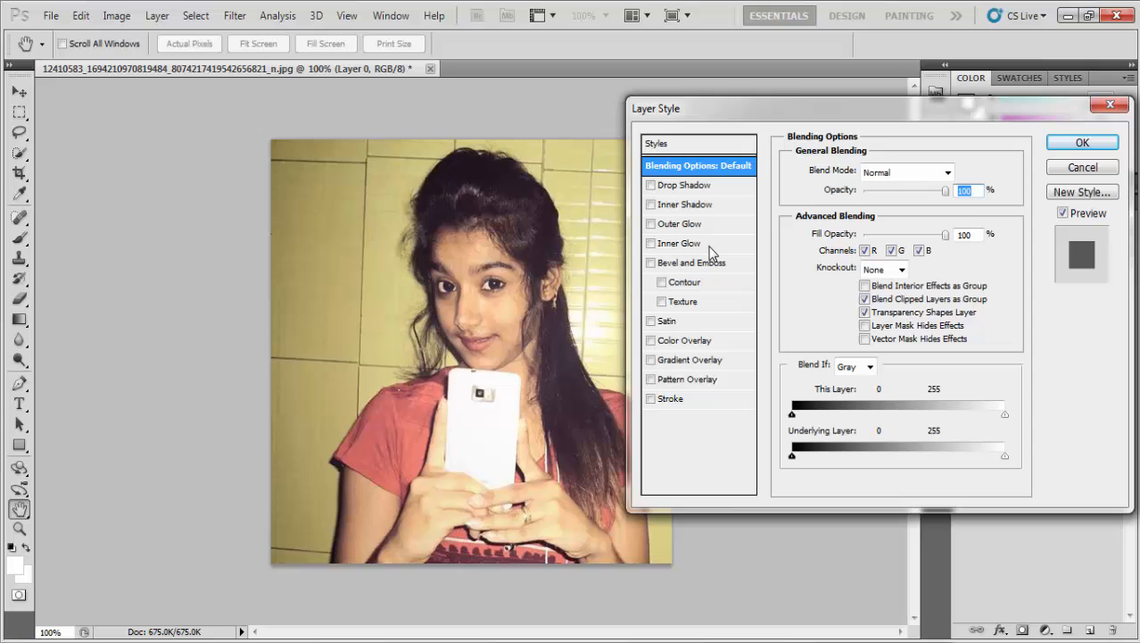
Step: Add a Gradient Overlay to the photo layer using the Red, Green preset
{"action": "left_click", "coordinate": [676, 361]}
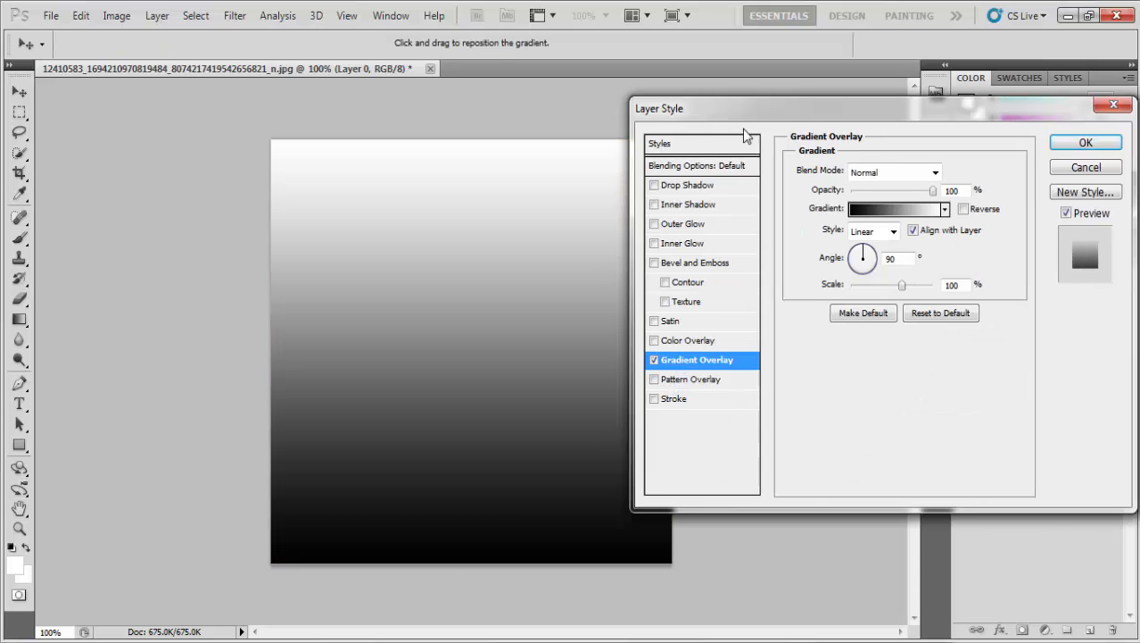
{"action": "left_click_drag", "start_coordinate": [744, 130], "coordinate": [584, 215]}
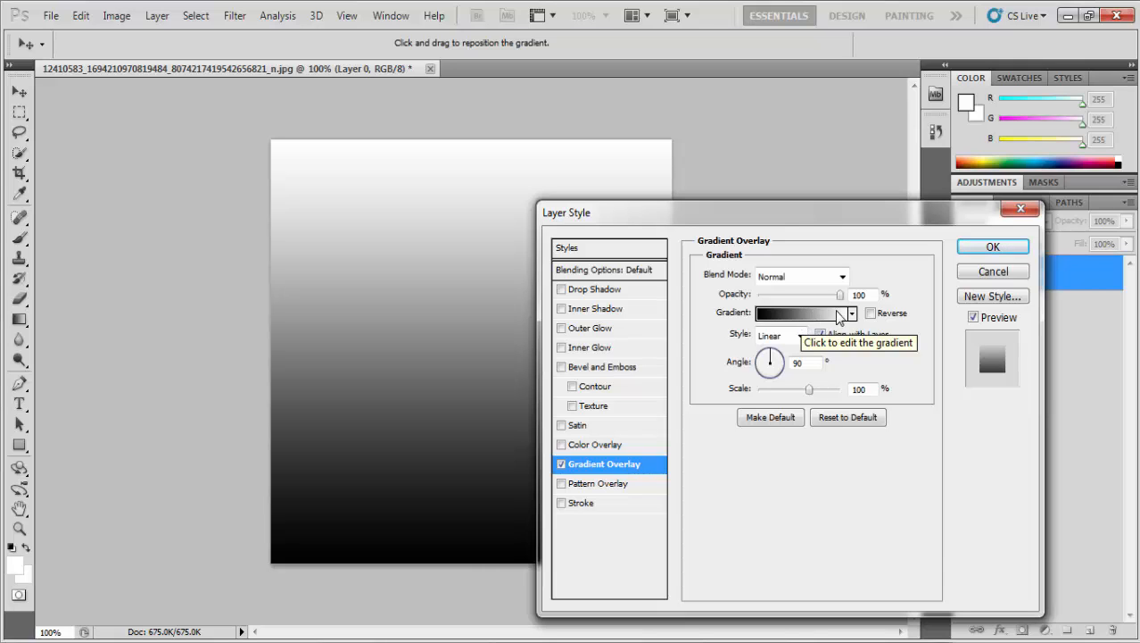
{"action": "left_click", "coordinate": [782, 320]}
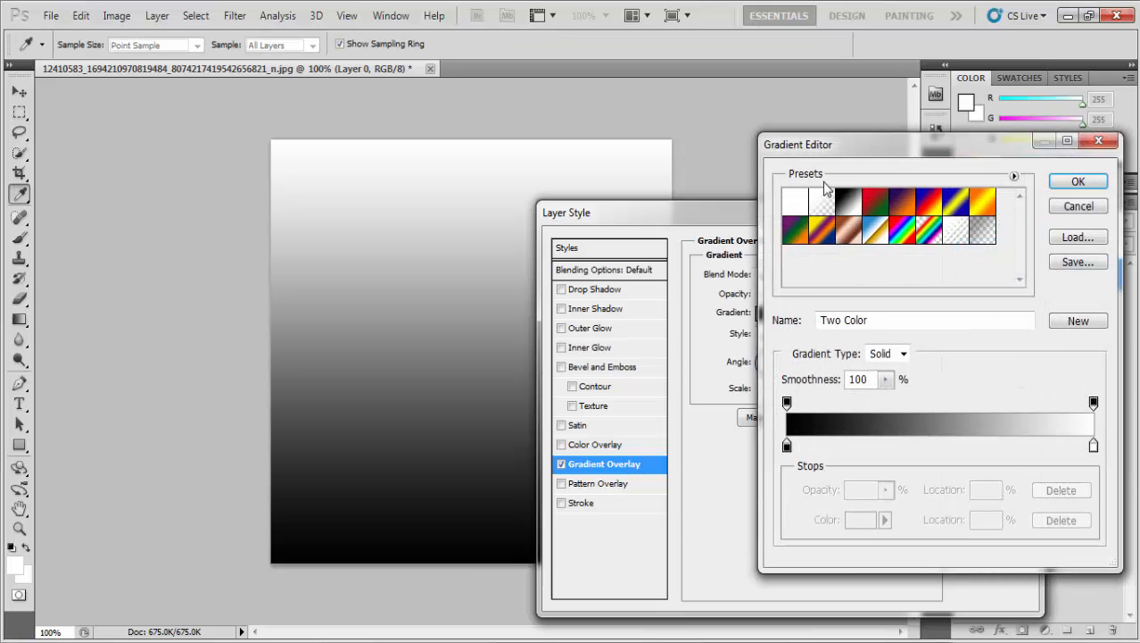
{"action": "left_click_drag", "start_coordinate": [823, 153], "coordinate": [764, 159]}
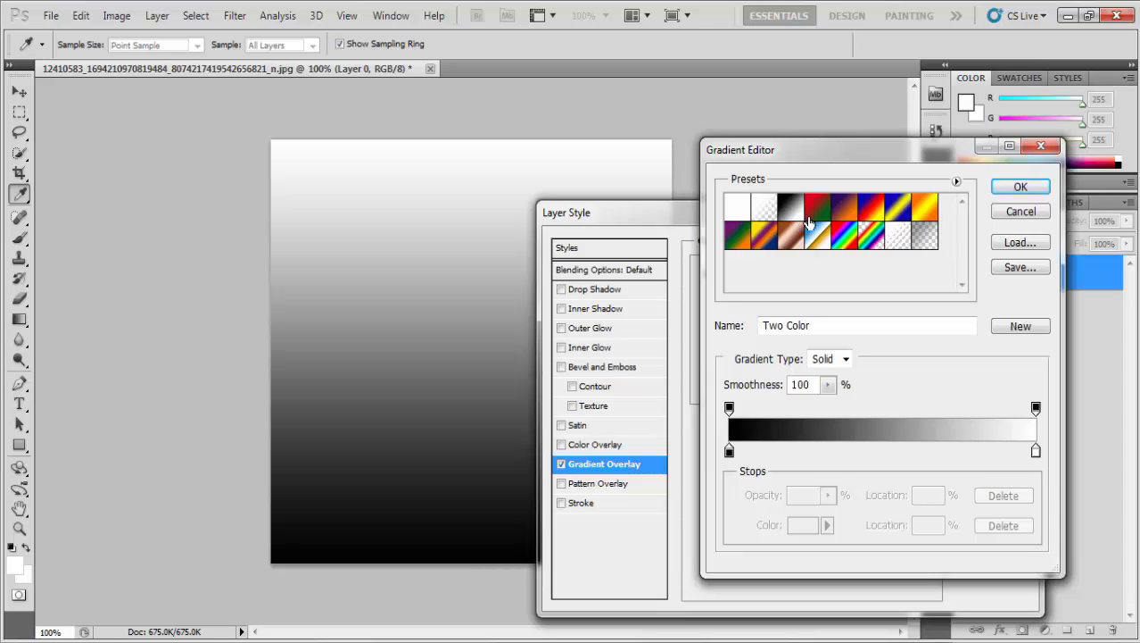
{"action": "left_click", "coordinate": [819, 217]}
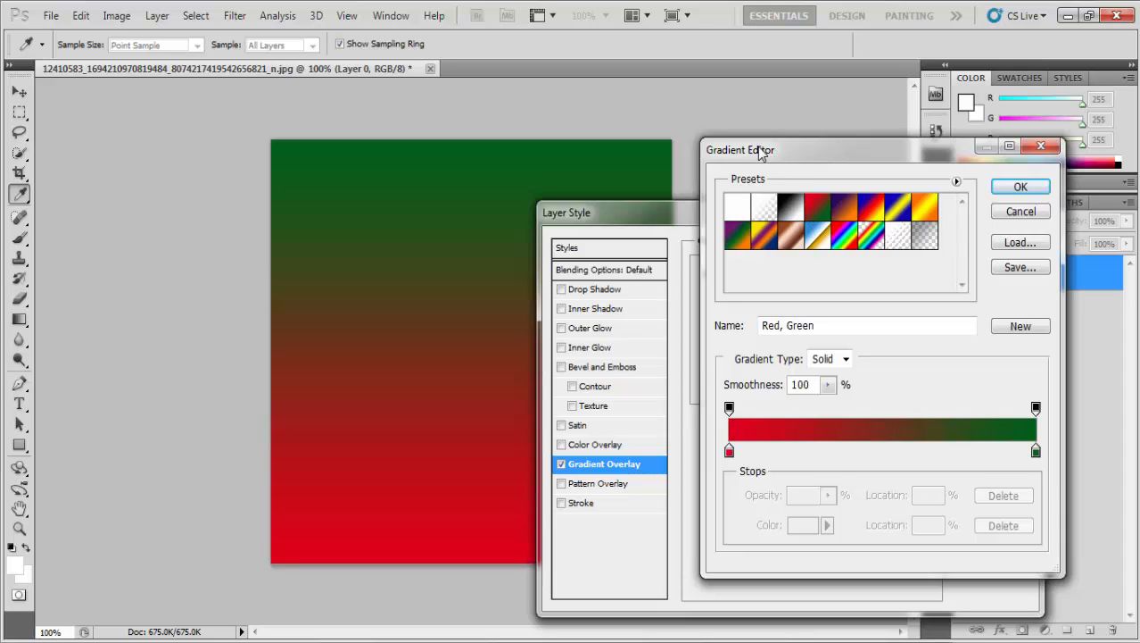
Step: Darken the gradient's green end stop to colour #013610
{"action": "double_click", "coordinate": [1036, 450]}
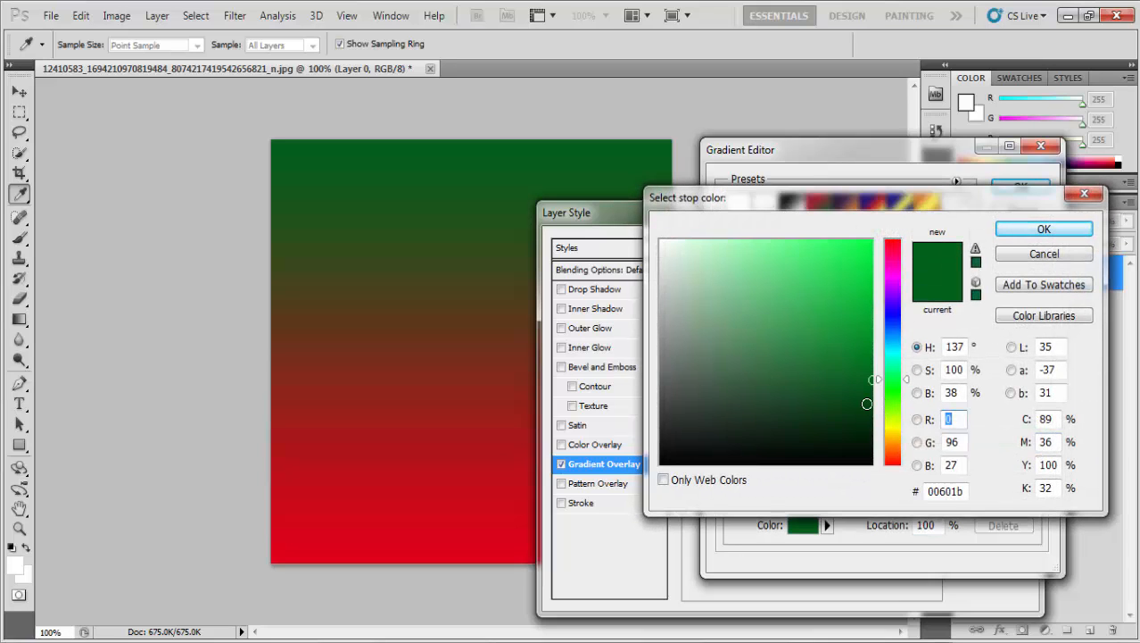
{"action": "left_click", "coordinate": [872, 404]}
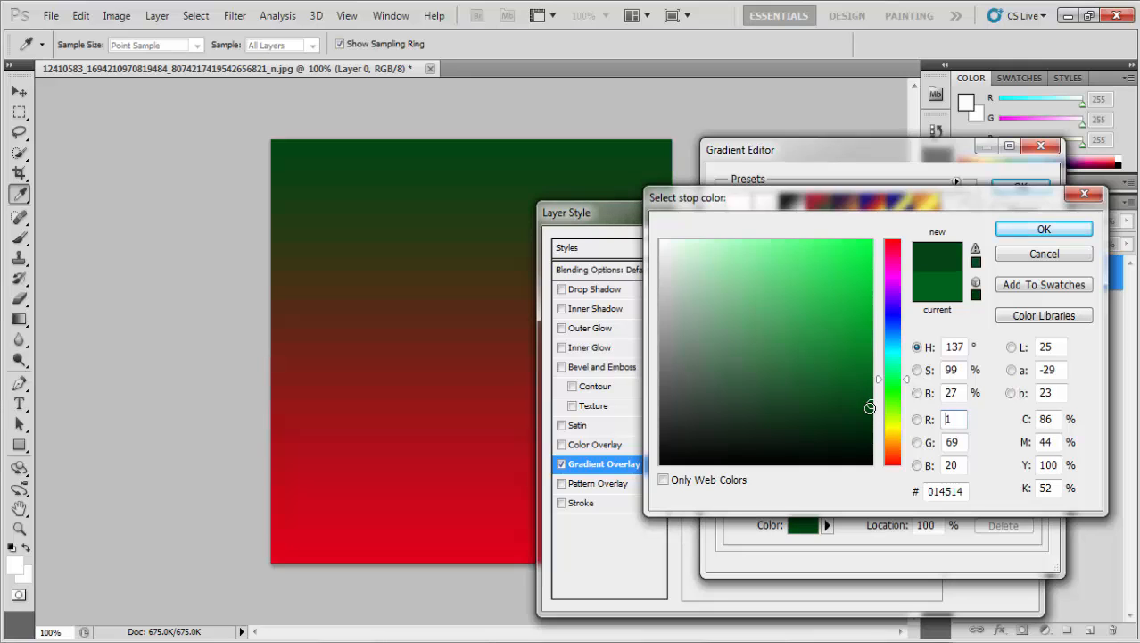
{"action": "left_click", "coordinate": [870, 409]}
{"action": "left_click", "coordinate": [870, 417]}
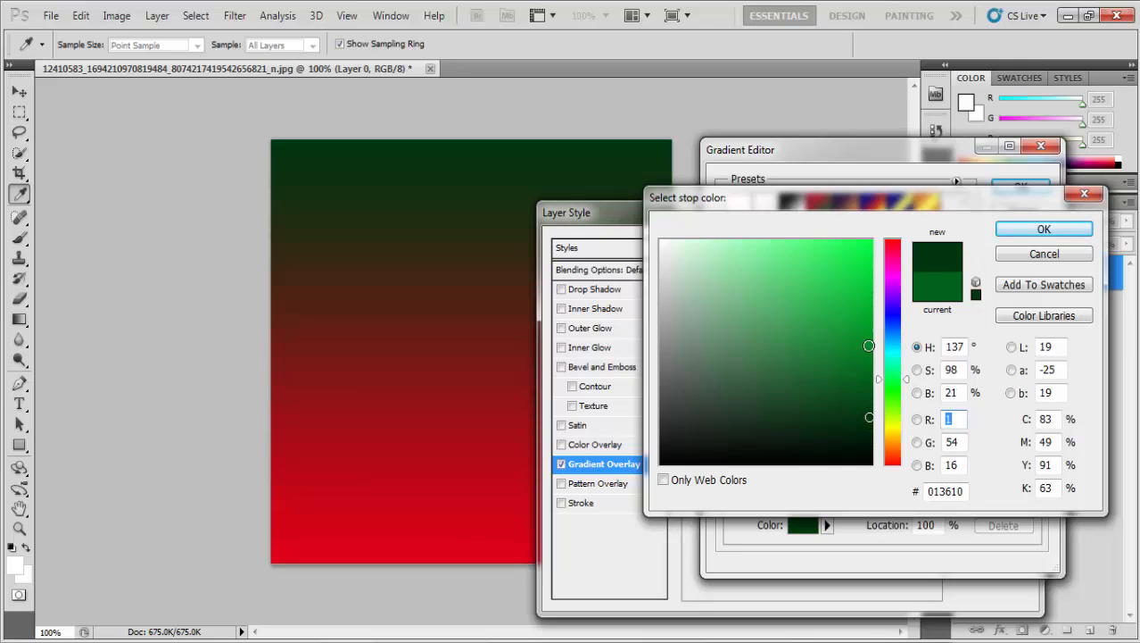
{"action": "left_click", "coordinate": [1019, 234]}
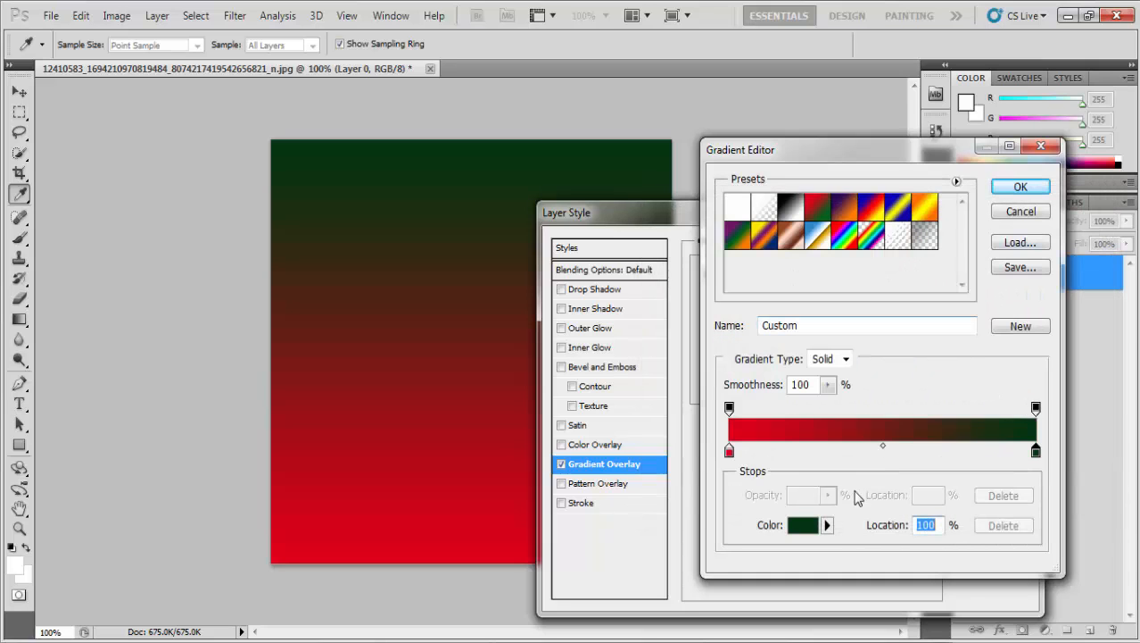
Step: Darken the gradient's red start stop to #c1051a and save the custom gradient as a new preset
{"action": "double_click", "coordinate": [730, 453]}
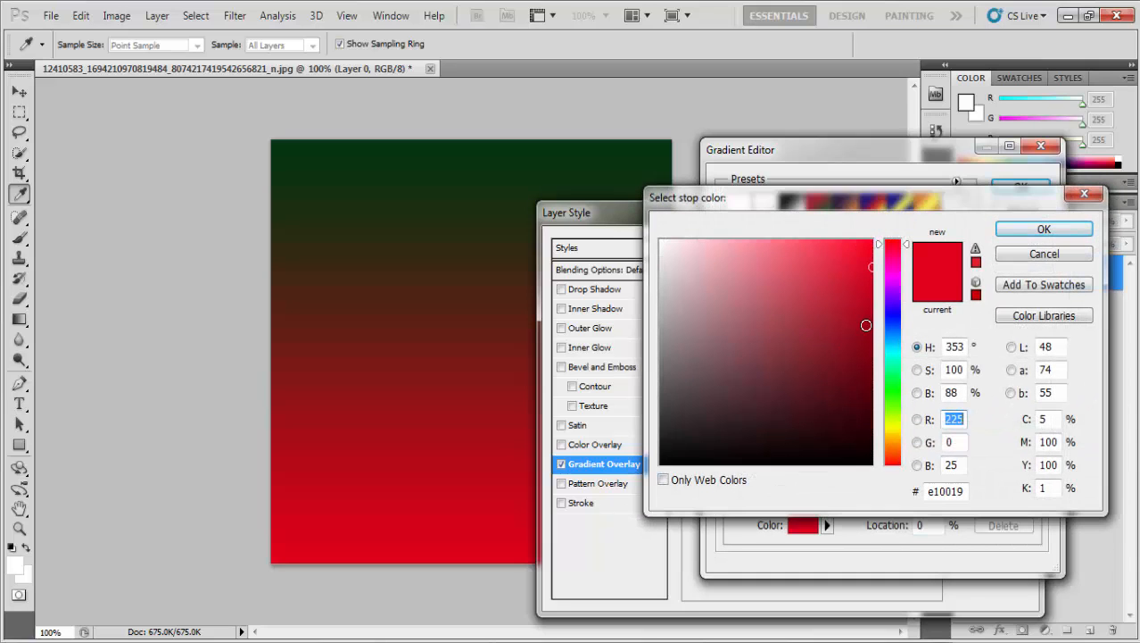
{"action": "left_click", "coordinate": [865, 325]}
{"action": "left_click", "coordinate": [865, 280]}
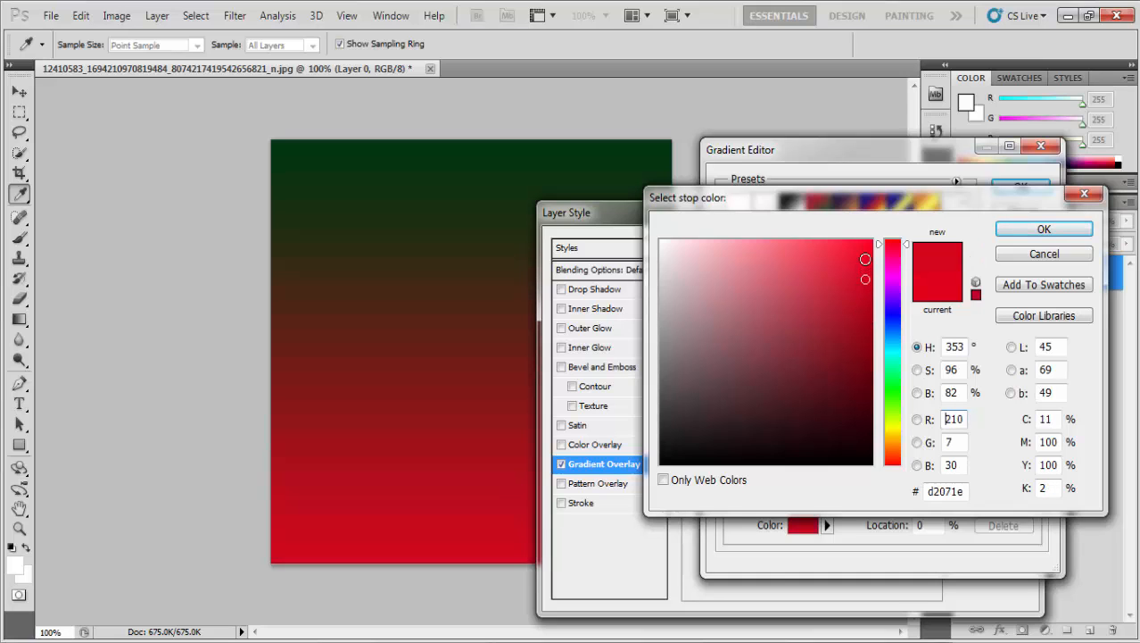
{"action": "left_click", "coordinate": [868, 261]}
{"action": "left_click", "coordinate": [865, 291]}
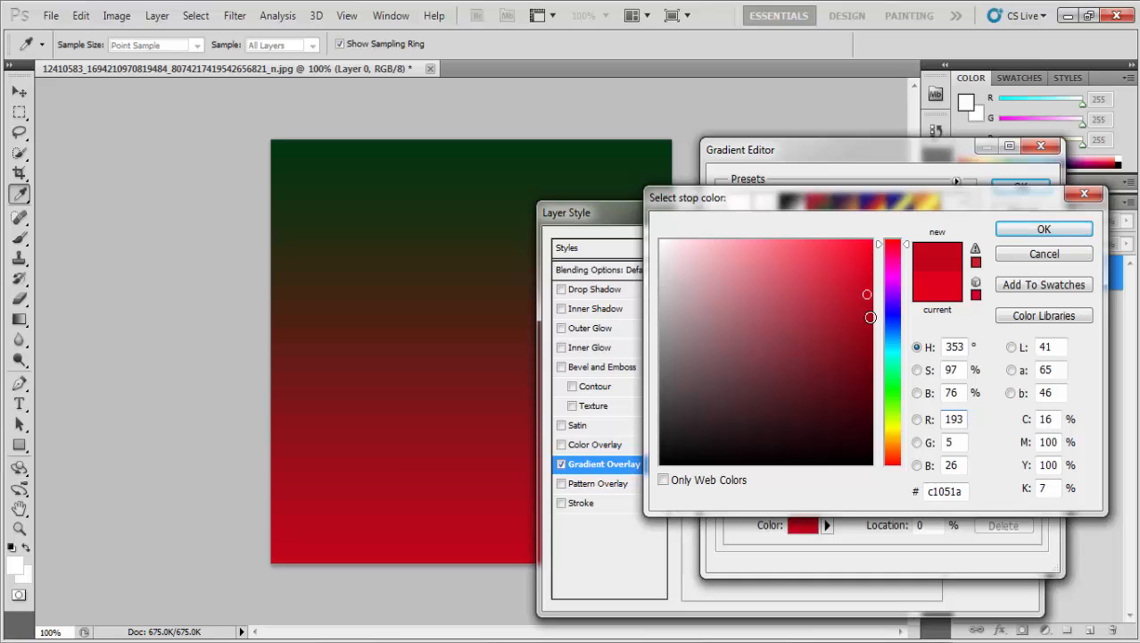
{"action": "left_click", "coordinate": [1035, 235]}
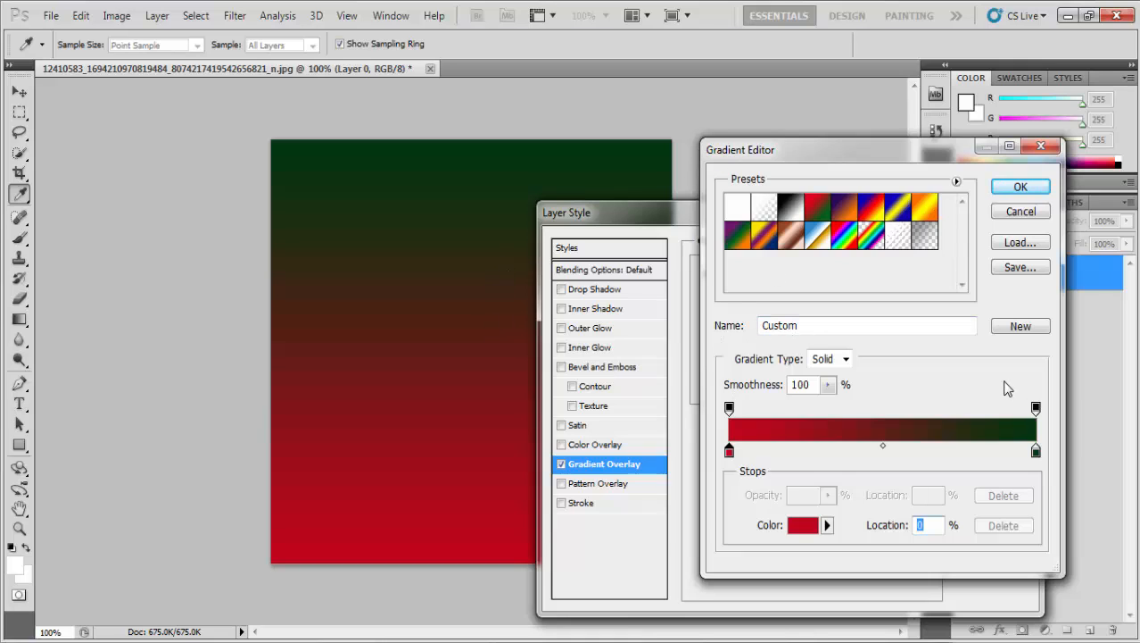
{"action": "left_click", "coordinate": [1017, 328]}
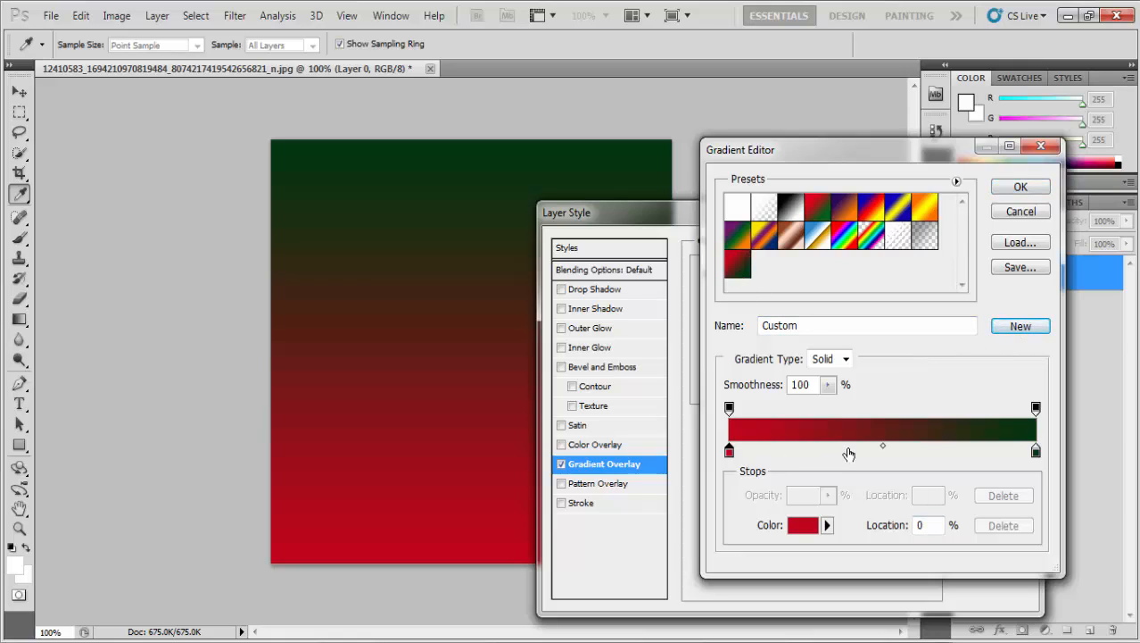
Step: Add extra colour stops at 28% and 56% along the gradient and remove both again
{"action": "left_click", "coordinate": [817, 453]}
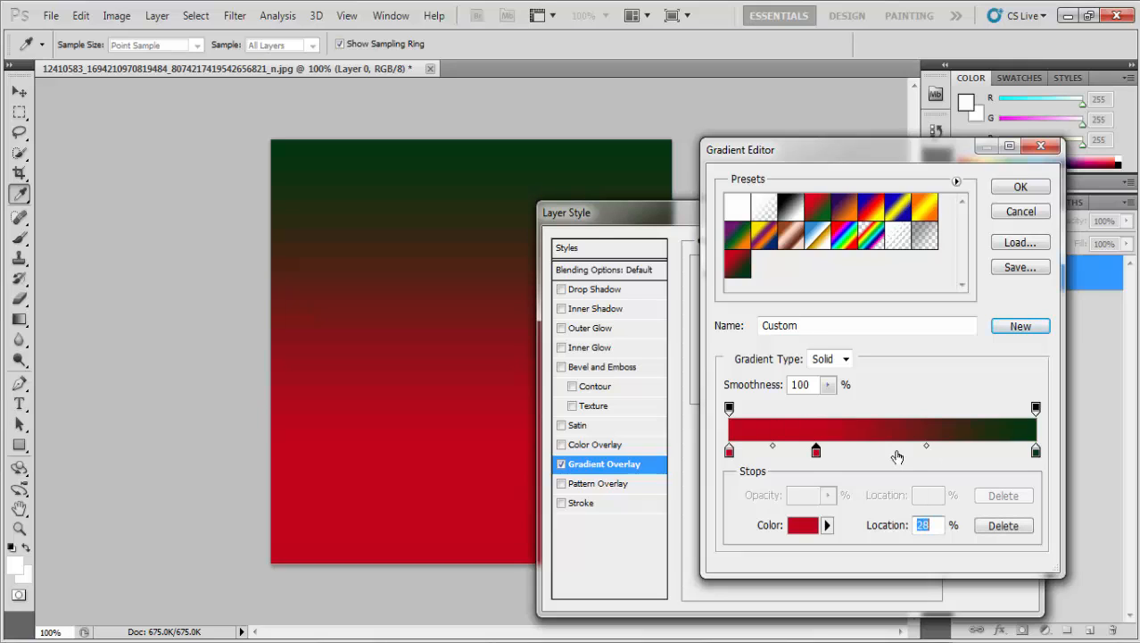
{"action": "left_click", "coordinate": [903, 453]}
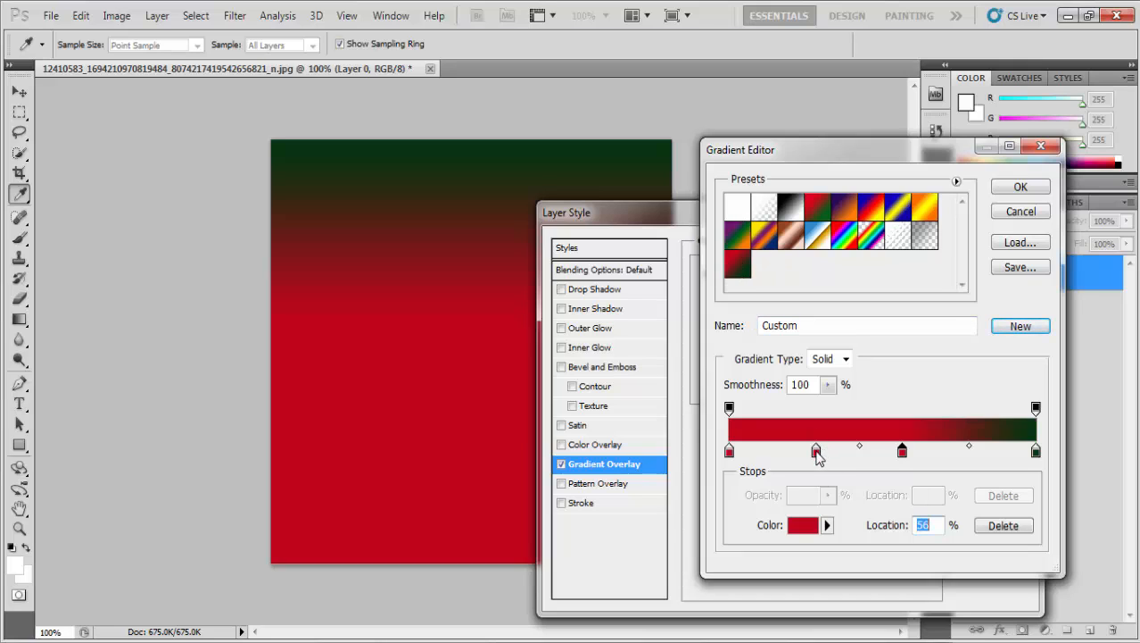
{"action": "left_click_drag", "start_coordinate": [817, 452], "coordinate": [819, 471]}
{"action": "left_click_drag", "start_coordinate": [902, 453], "coordinate": [898, 470]}
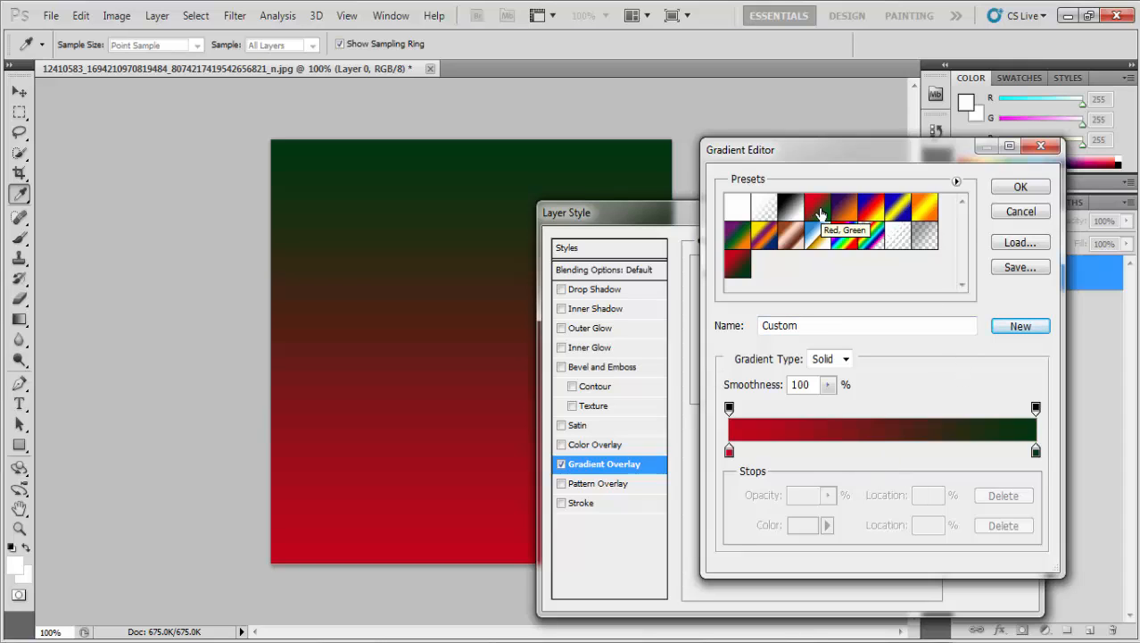
Step: Accept the custom gradient and set the overlay's blend mode to Multiply with 74% opacity
{"action": "left_click", "coordinate": [1017, 191]}
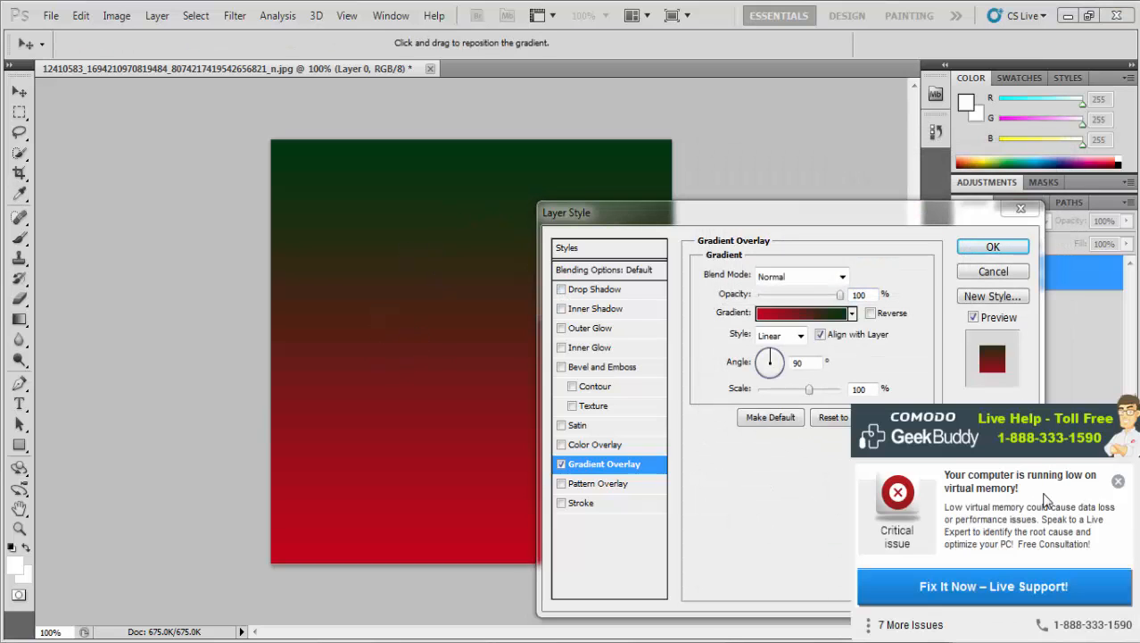
{"action": "left_click", "coordinate": [1118, 481]}
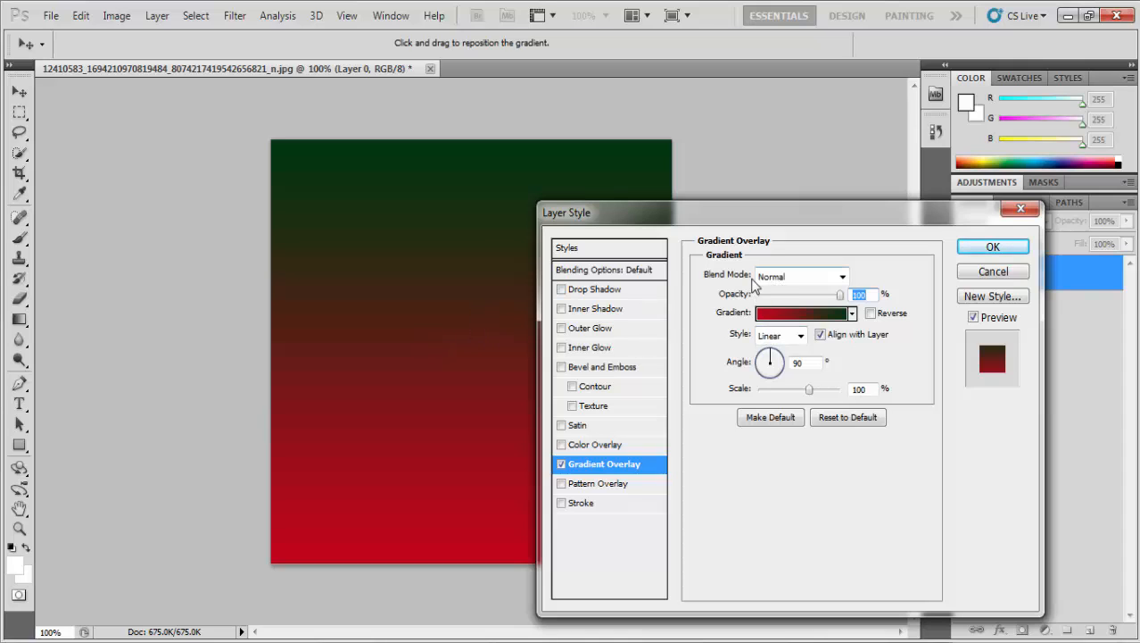
{"action": "left_click", "coordinate": [796, 277]}
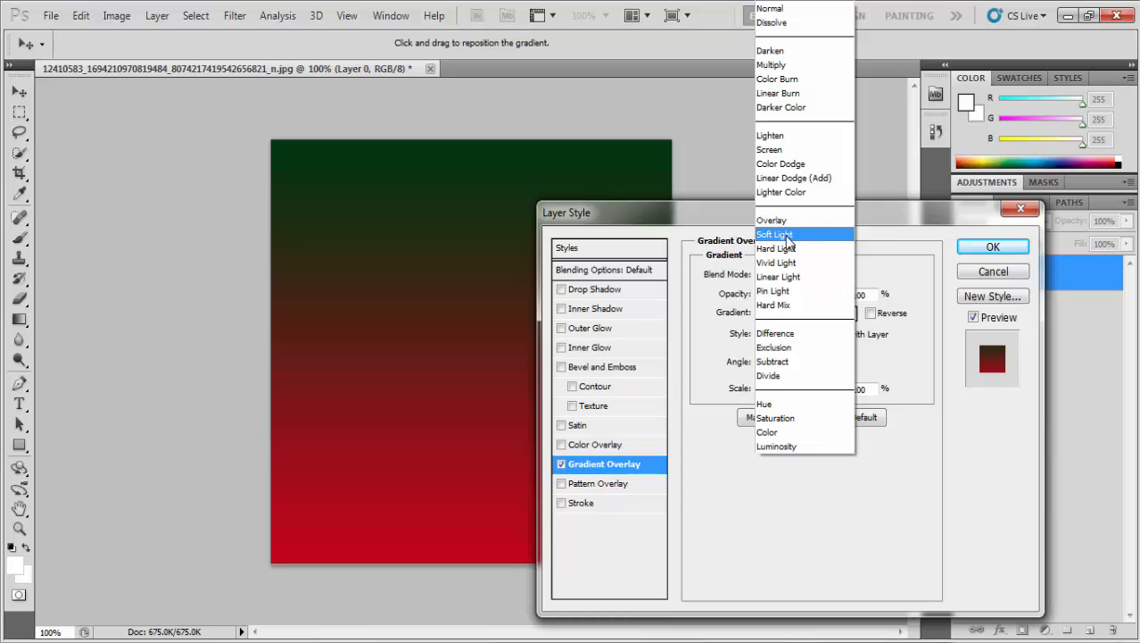
{"action": "left_click", "coordinate": [791, 66]}
{"action": "left_click_drag", "start_coordinate": [687, 222], "coordinate": [788, 220]}
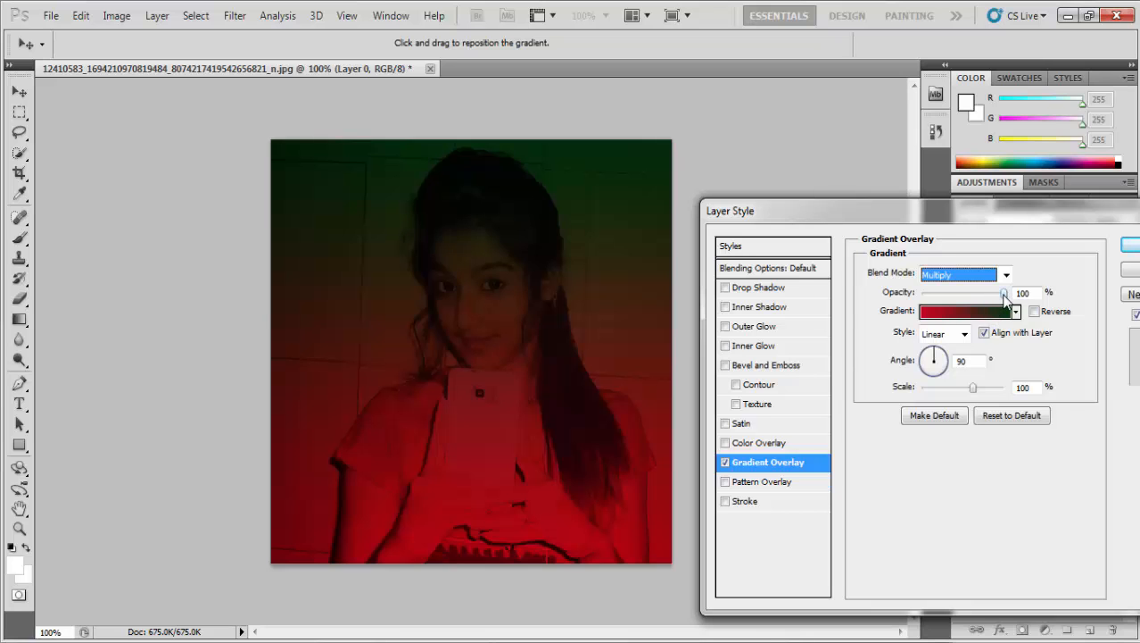
{"action": "mouse_move", "coordinate": [1006, 295]}
{"action": "left_mouse_down"}
{"action": "mouse_move", "coordinate": [953, 295]}
{"action": "mouse_move", "coordinate": [983, 295]}
{"action": "left_mouse_up"}
{"action": "left_click_drag", "start_coordinate": [915, 215], "coordinate": [877, 238]}
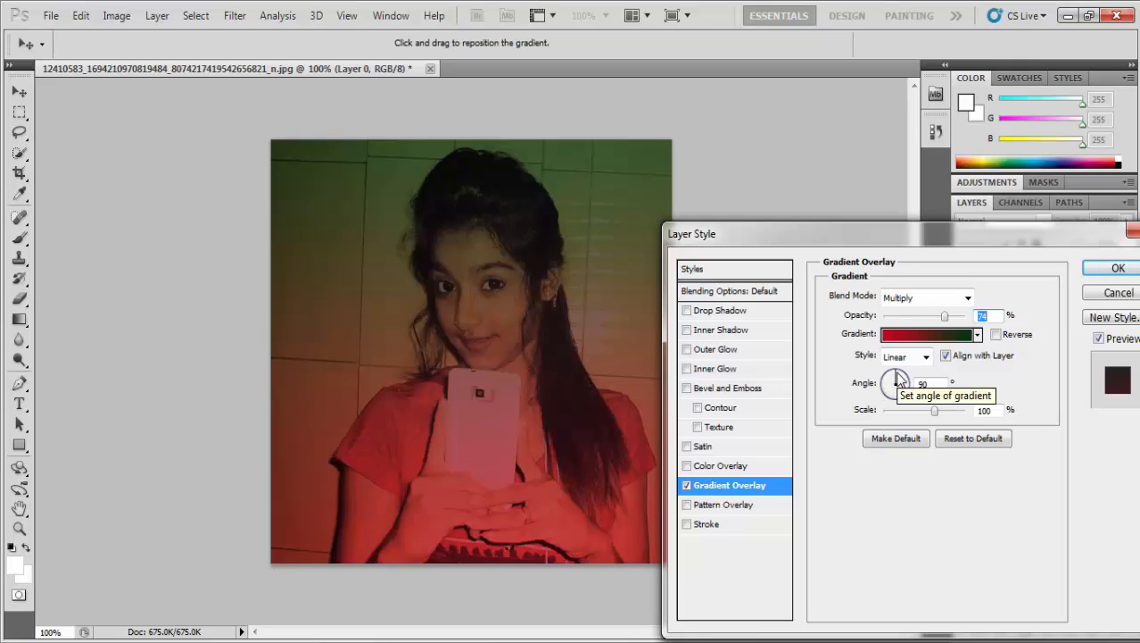
Step: Set the gradient overlay's angle to -90° and apply the layer style
{"action": "left_click_drag", "start_coordinate": [896, 380], "coordinate": [896, 404]}
{"action": "double_click", "coordinate": [928, 383]}
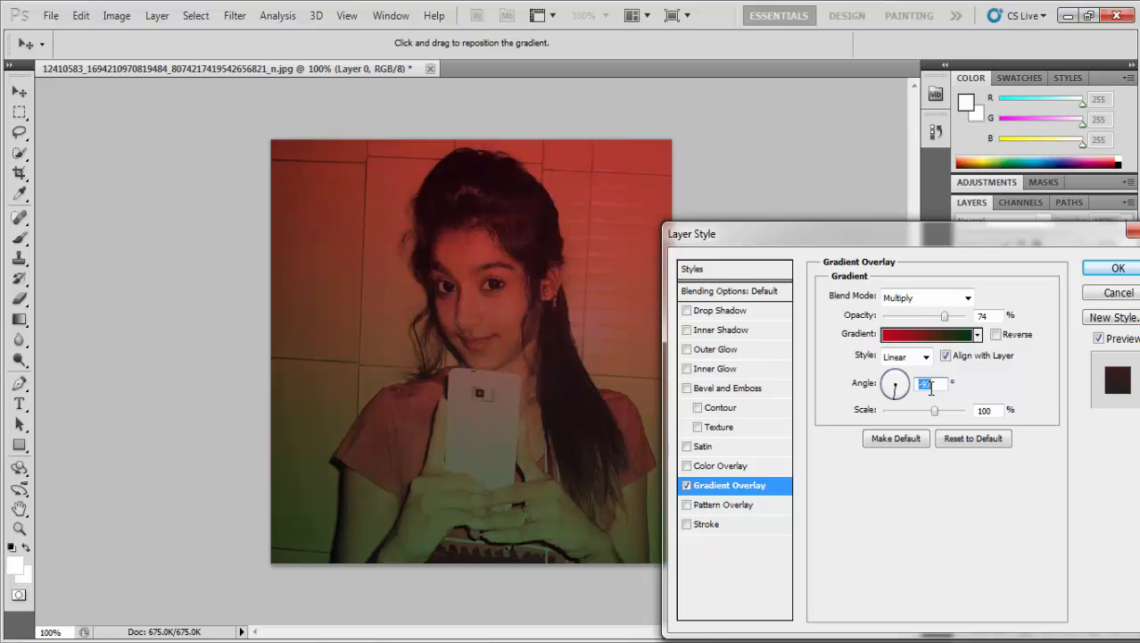
{"action": "type", "text": "-90"}
{"action": "key", "text": "Return"}
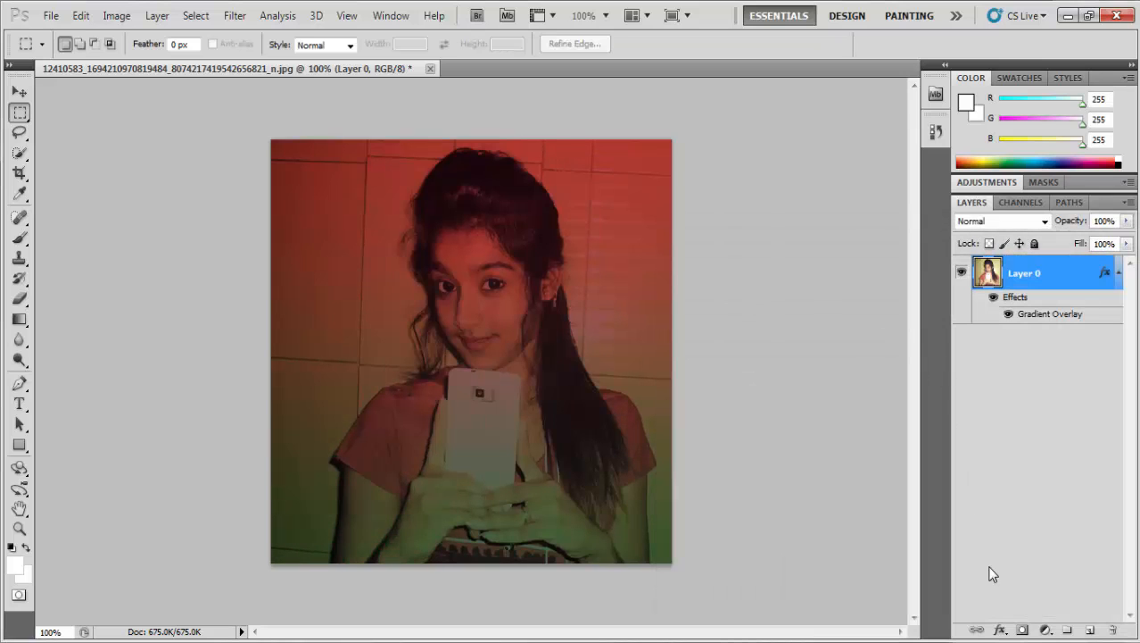
Step: Reopen the layer's gradient overlay settings and set its opacity to 86% and its scale to 10%
{"action": "double_click", "coordinate": [1016, 300]}
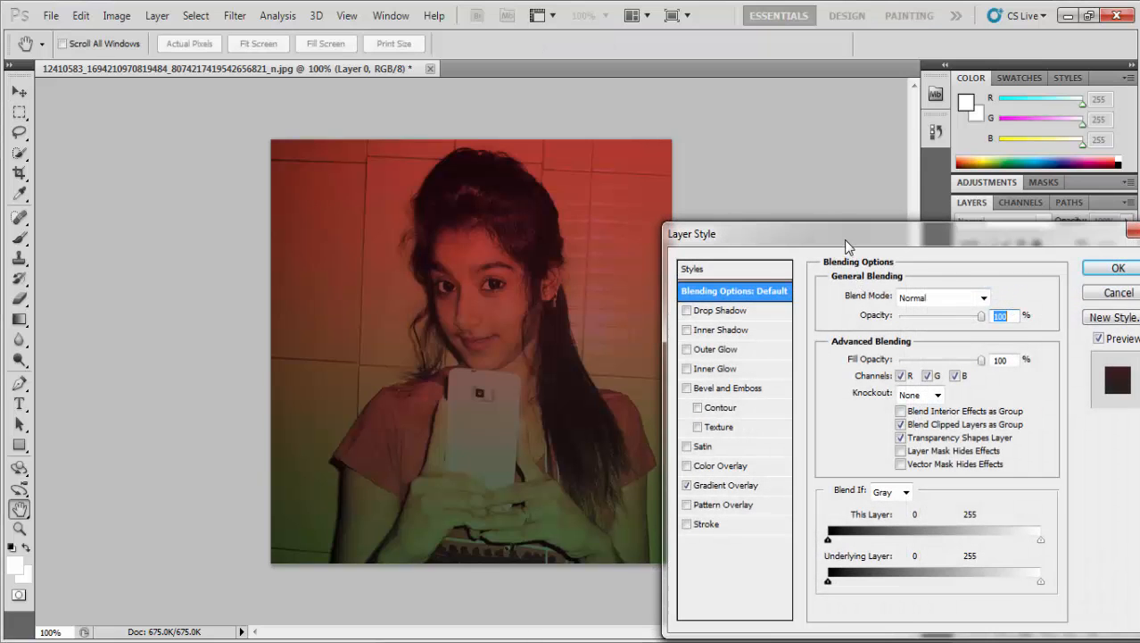
{"action": "left_click_drag", "start_coordinate": [847, 247], "coordinate": [849, 229]}
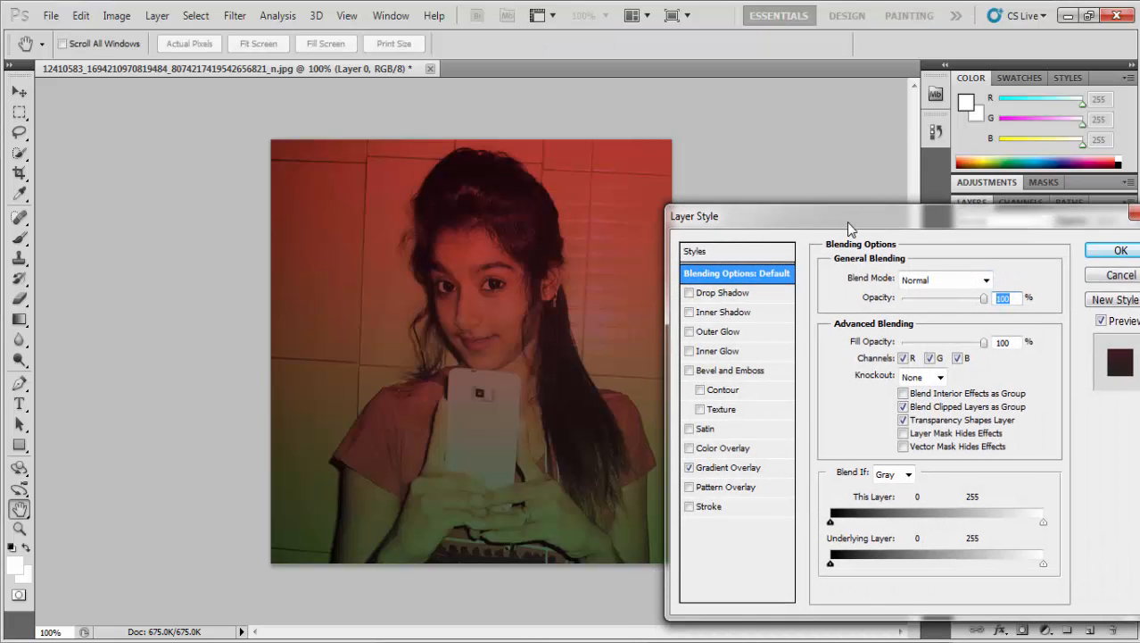
{"action": "left_click", "coordinate": [731, 468]}
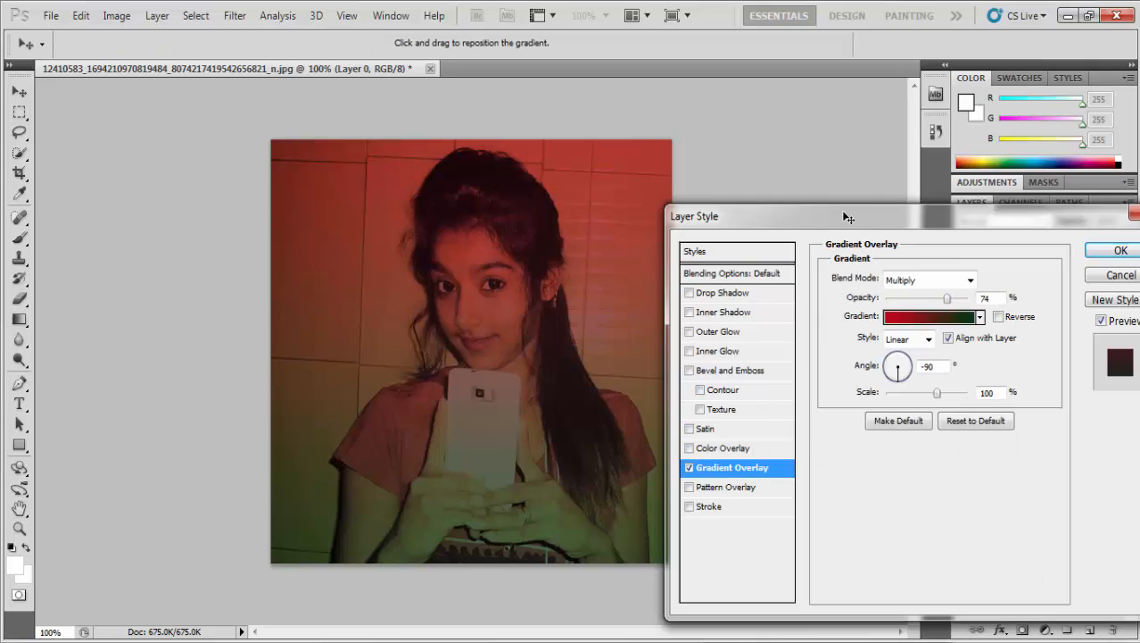
{"action": "mouse_move", "coordinate": [848, 218]}
{"action": "left_mouse_down"}
{"action": "mouse_move", "coordinate": [930, 234]}
{"action": "mouse_move", "coordinate": [822, 206]}
{"action": "mouse_move", "coordinate": [852, 239]}
{"action": "left_mouse_up"}
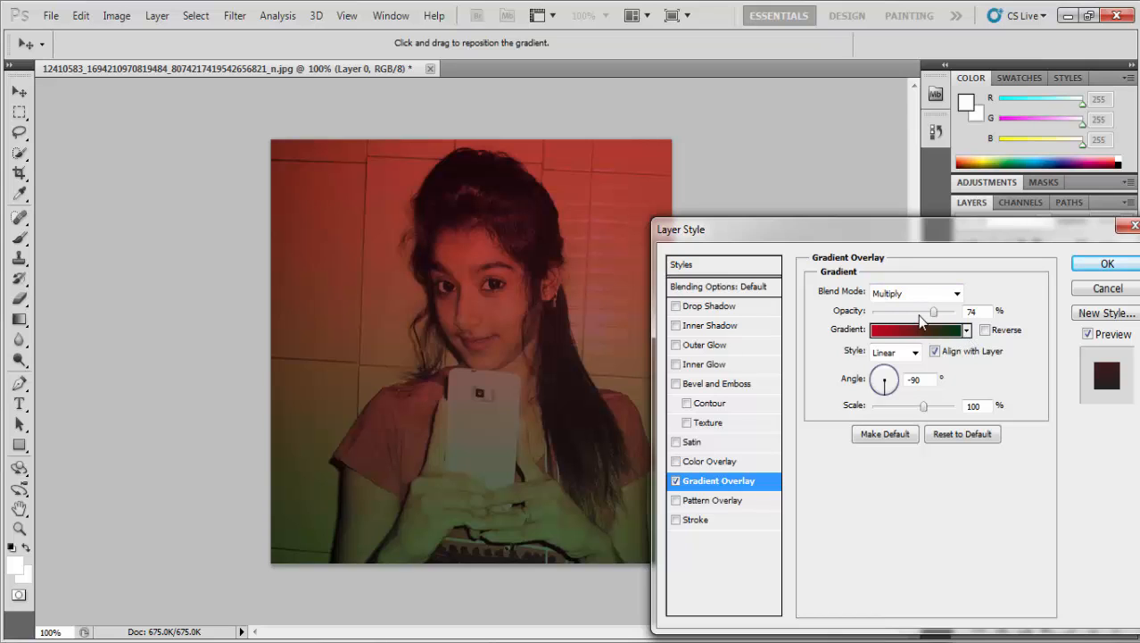
{"action": "left_click_drag", "start_coordinate": [934, 314], "coordinate": [948, 319]}
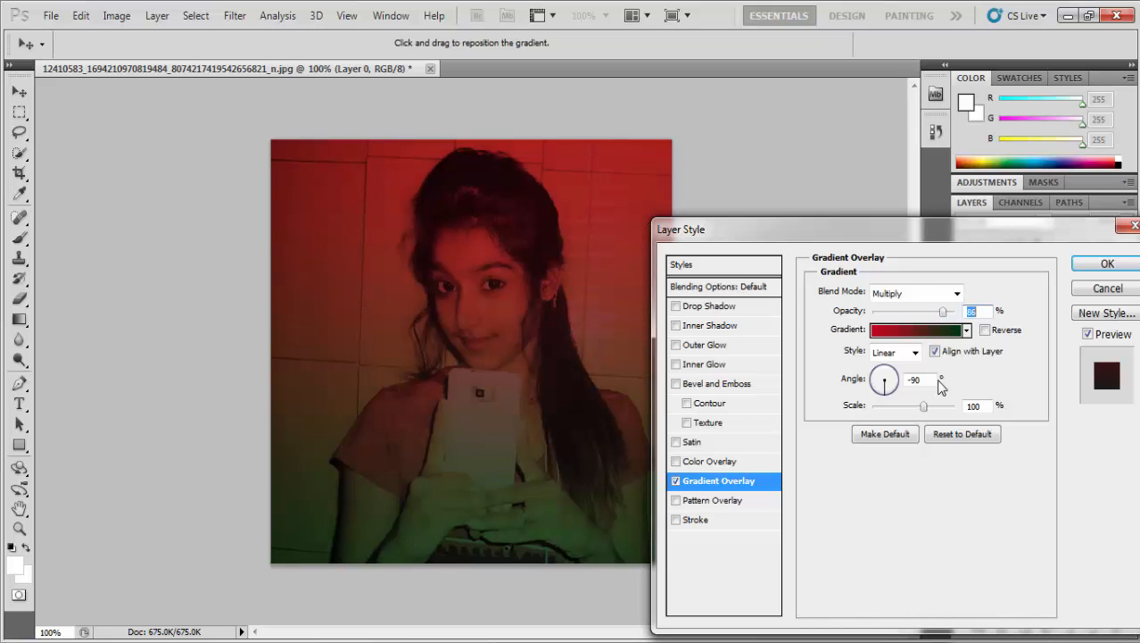
{"action": "left_click_drag", "start_coordinate": [925, 407], "coordinate": [898, 412]}
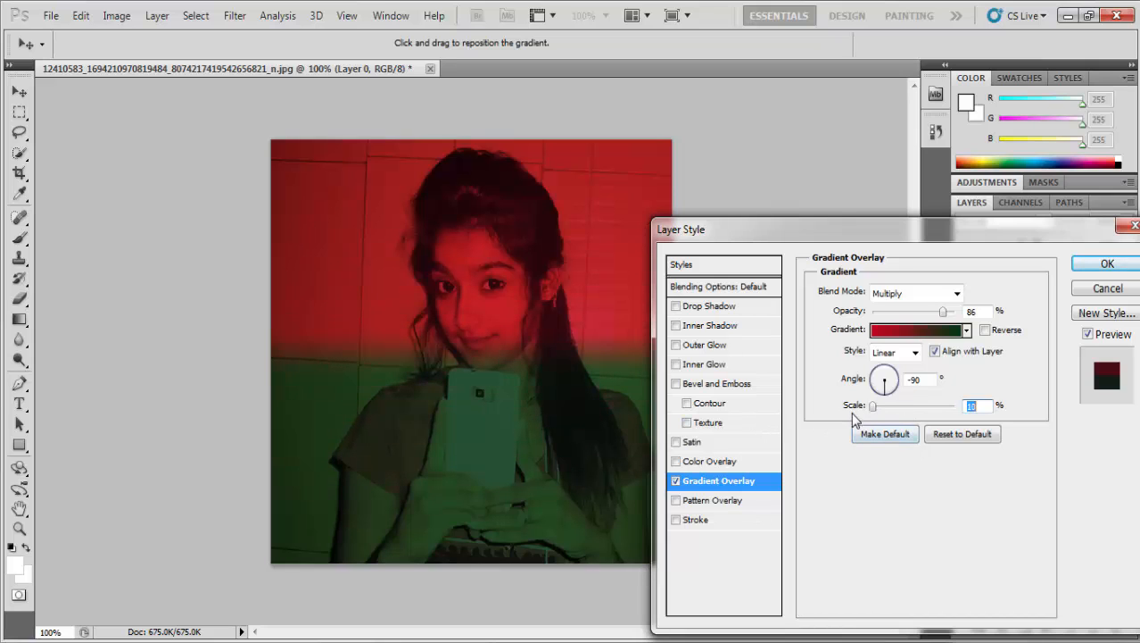
Step: Set the gradient overlay's angle to -41° and try reversing the gradient's direction, restoring the original direction
{"action": "left_click_drag", "start_coordinate": [827, 235], "coordinate": [840, 291]}
{"action": "mouse_move", "coordinate": [899, 453]}
{"action": "left_mouse_down"}
{"action": "mouse_move", "coordinate": [878, 427]}
{"action": "mouse_move", "coordinate": [896, 433]}
{"action": "left_mouse_up"}
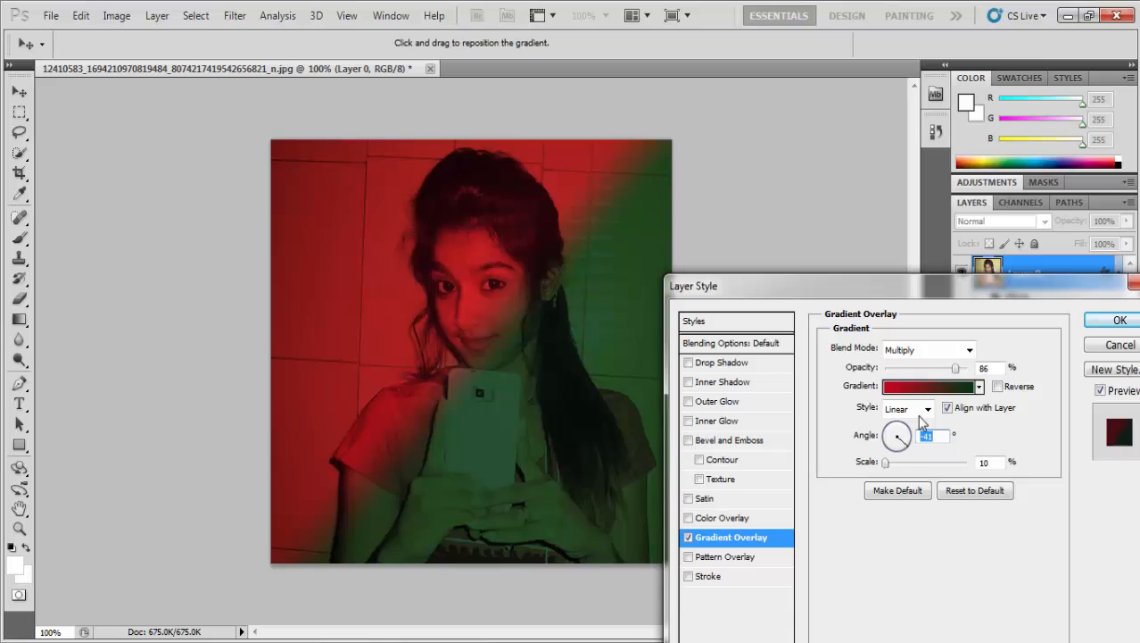
{"action": "left_click", "coordinate": [999, 388]}
{"action": "left_click", "coordinate": [999, 388]}
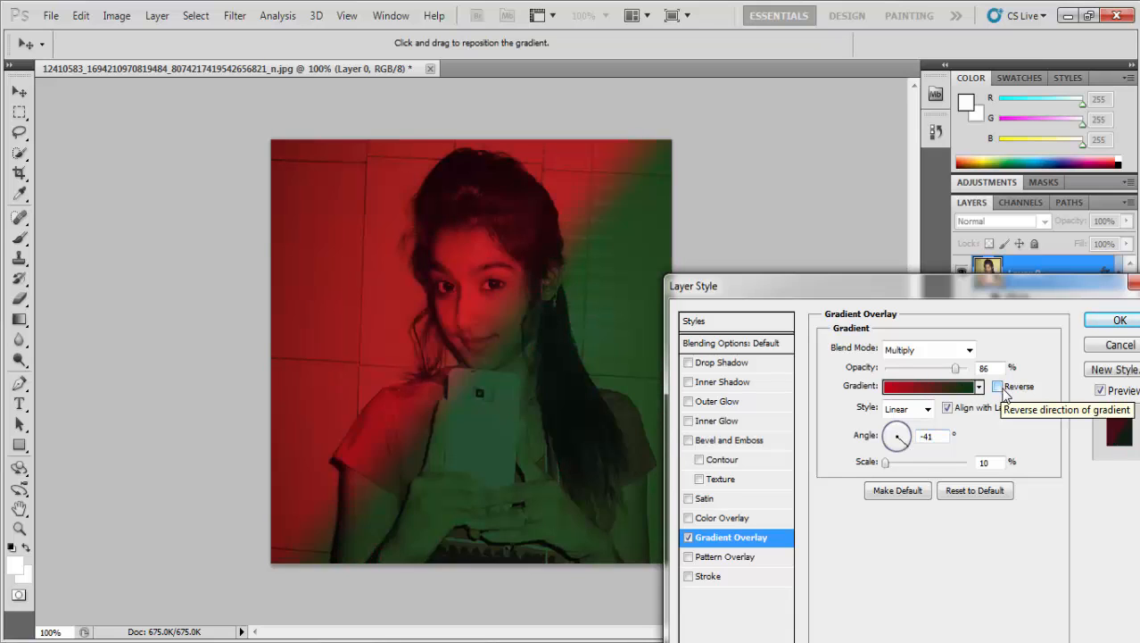
Step: Open the overlay's gradient for editing and add four colour stops at 33%, 48%, 60% and 74%
{"action": "left_click_drag", "start_coordinate": [934, 287], "coordinate": [1001, 196]}
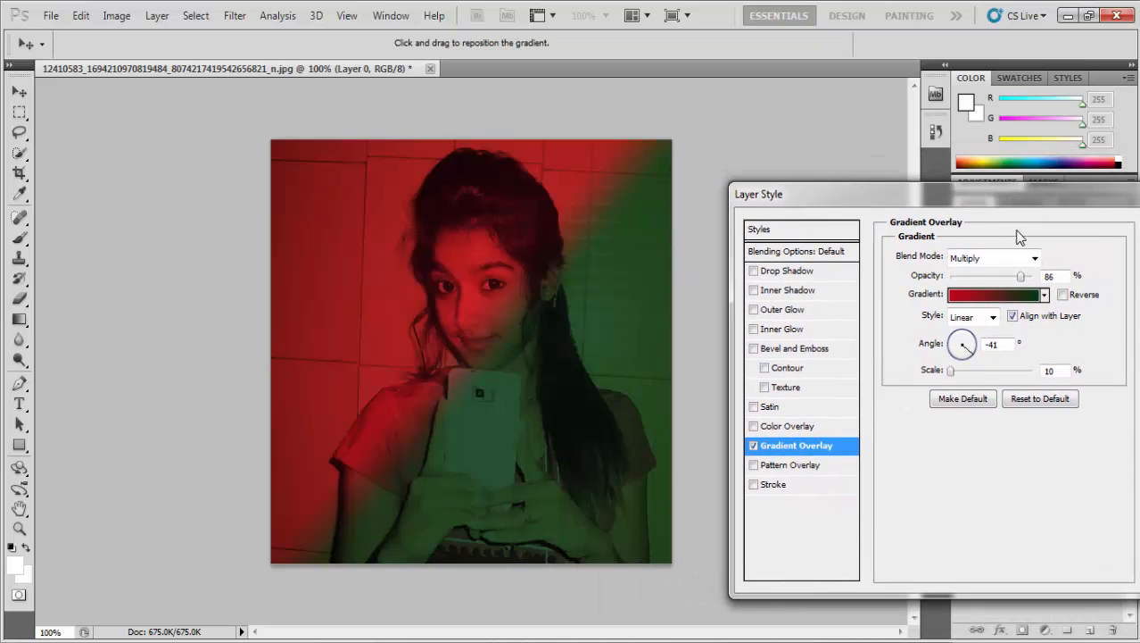
{"action": "left_click", "coordinate": [1022, 301]}
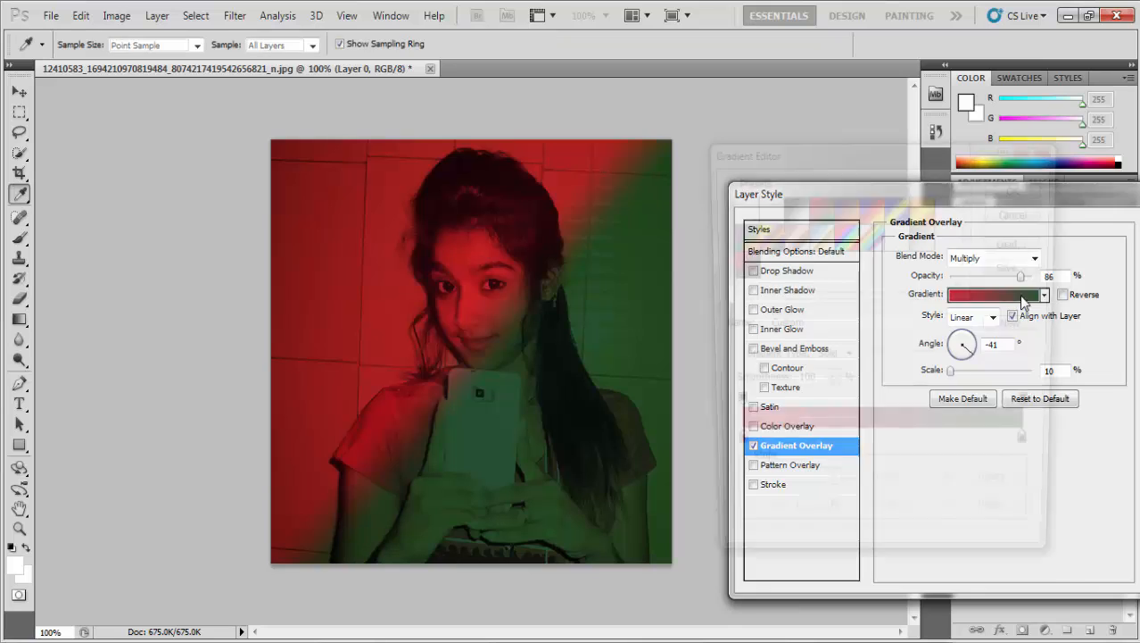
{"action": "left_click", "coordinate": [861, 451]}
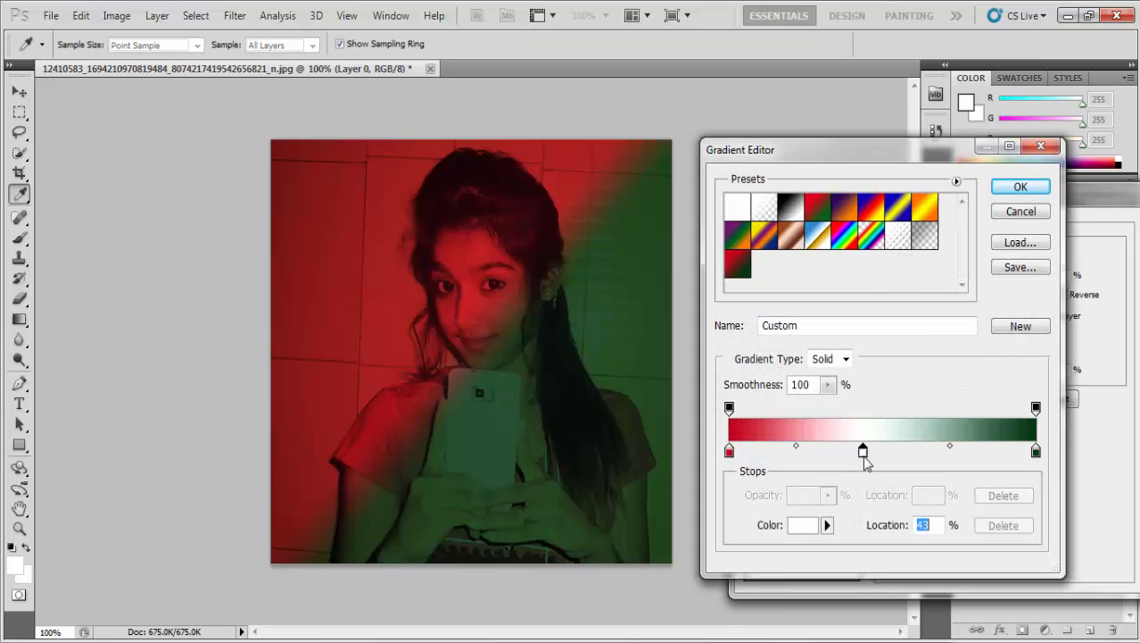
{"action": "left_click_drag", "start_coordinate": [863, 454], "coordinate": [830, 455]}
{"action": "left_click", "coordinate": [876, 453]}
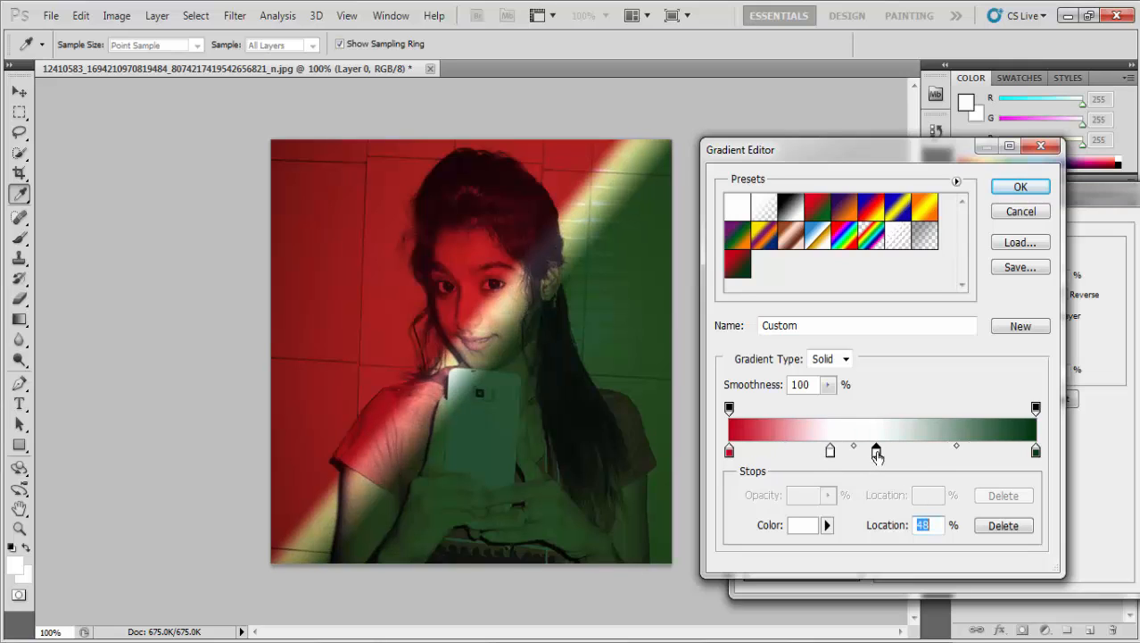
{"action": "left_click", "coordinate": [911, 456]}
{"action": "left_click", "coordinate": [955, 454]}
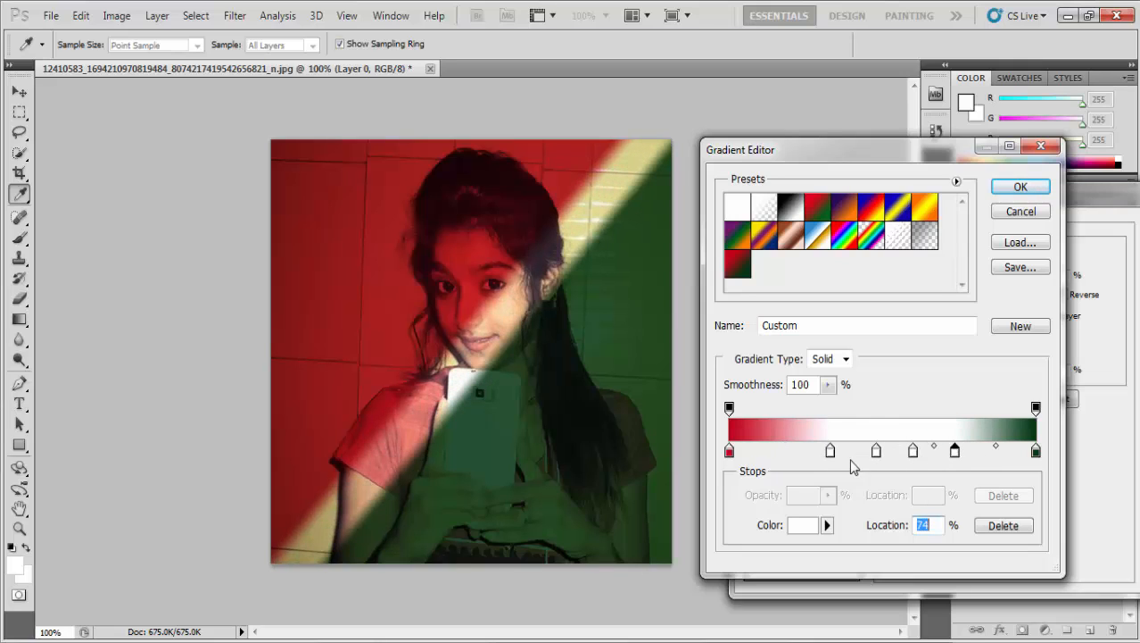
Step: Try several reds and greens for the colour stop at 33% and settle on a bright green
{"action": "double_click", "coordinate": [829, 452]}
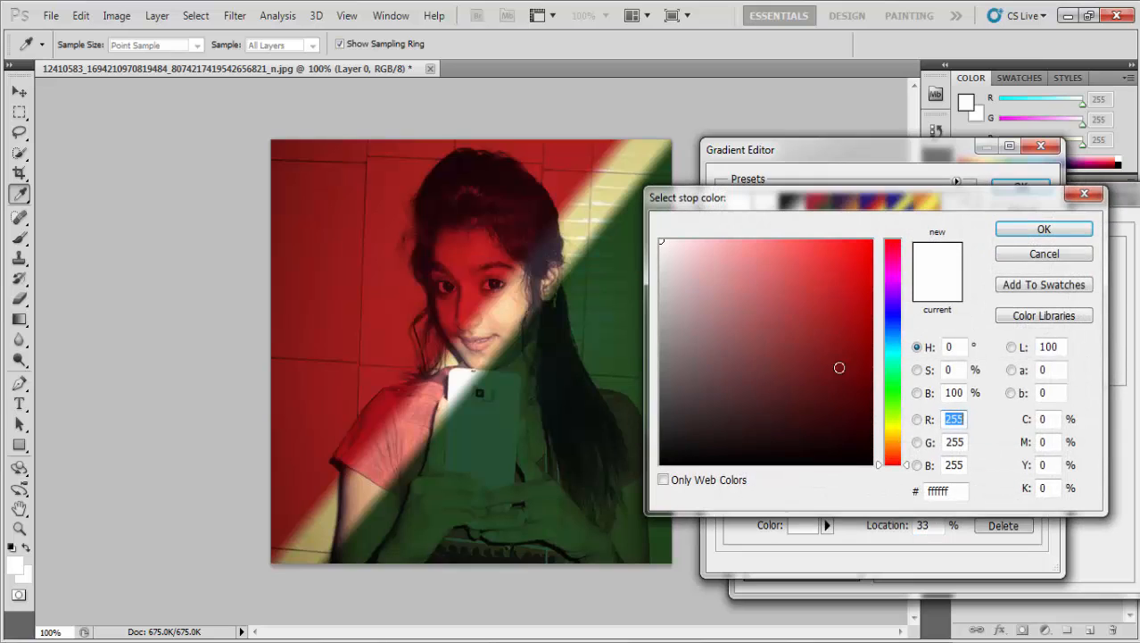
{"action": "left_click", "coordinate": [870, 312]}
{"action": "left_click", "coordinate": [871, 332]}
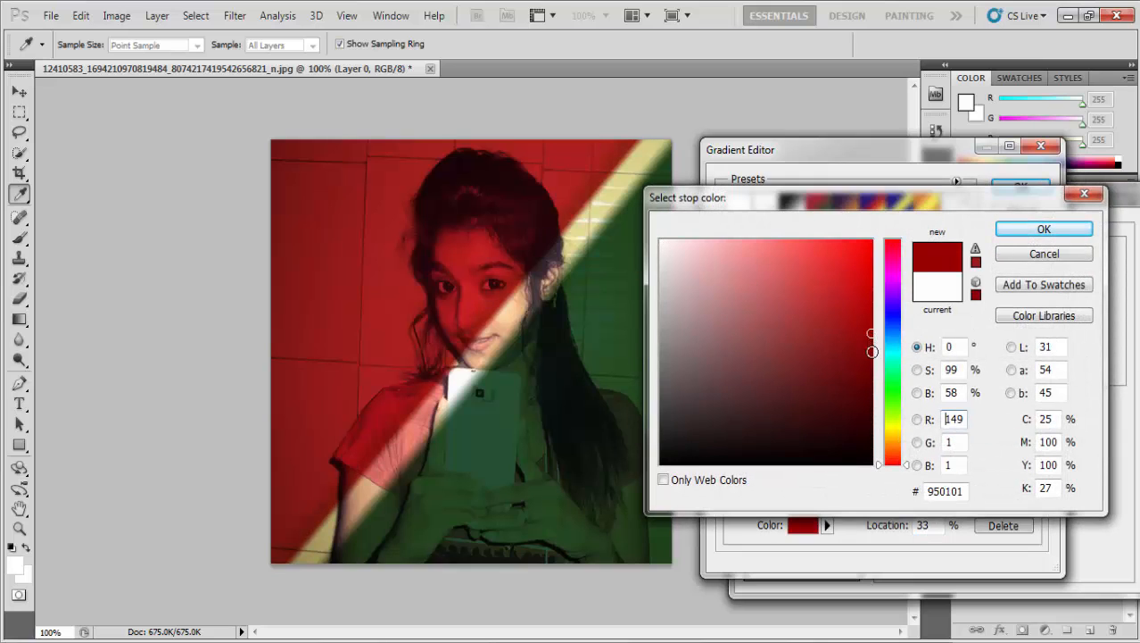
{"action": "left_click", "coordinate": [870, 277]}
{"action": "left_click", "coordinate": [714, 389]}
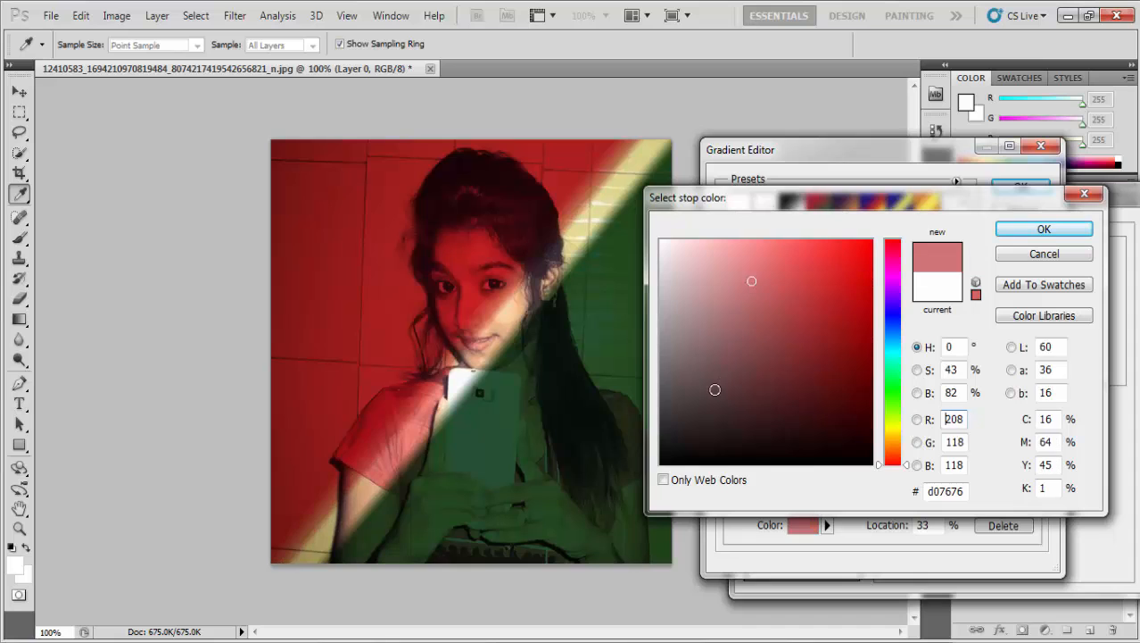
{"action": "left_click", "coordinate": [807, 394]}
{"action": "left_click", "coordinate": [831, 412]}
{"action": "left_click", "coordinate": [872, 395]}
{"action": "left_click", "coordinate": [892, 394]}
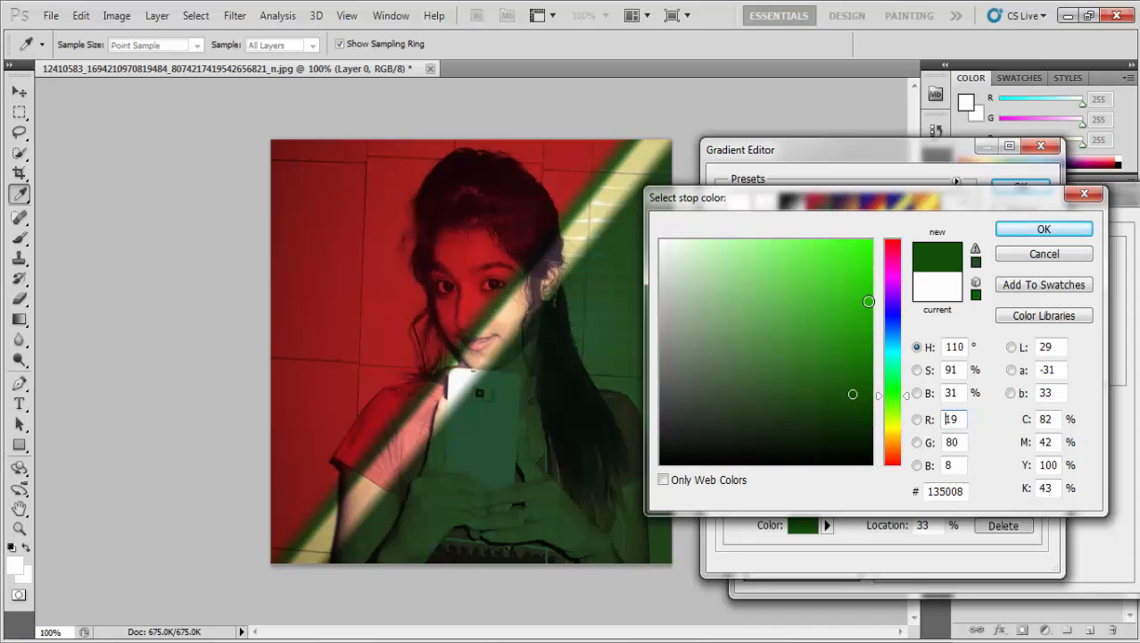
{"action": "left_click", "coordinate": [868, 301]}
{"action": "left_click", "coordinate": [1044, 230]}
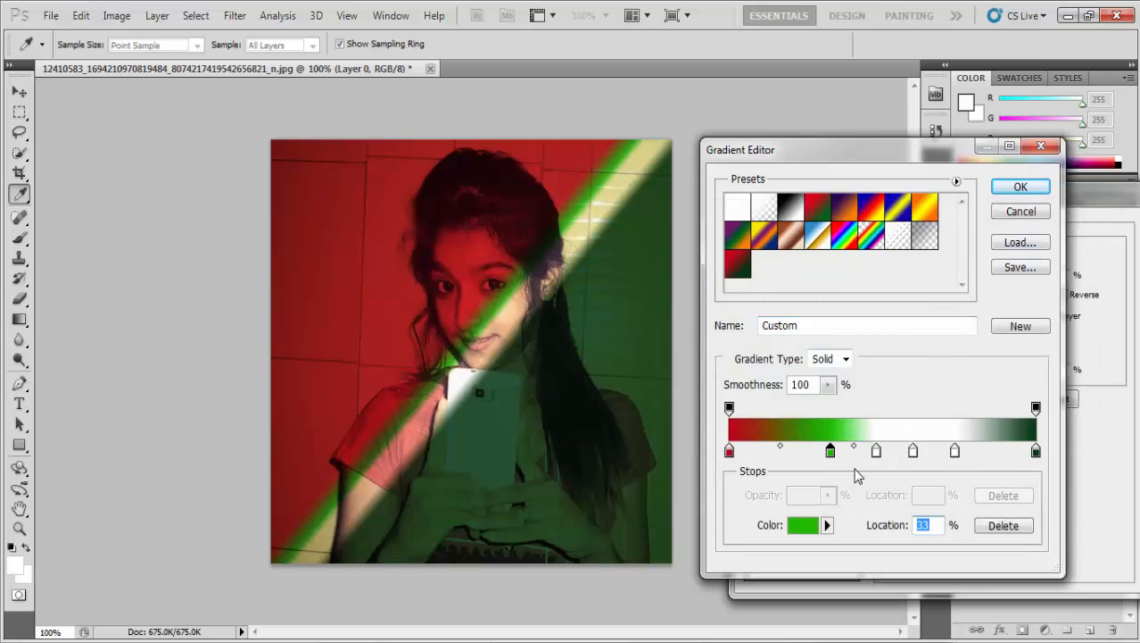
Step: Change the colour stop at 48% to blue #0529c2
{"action": "double_click", "coordinate": [876, 450]}
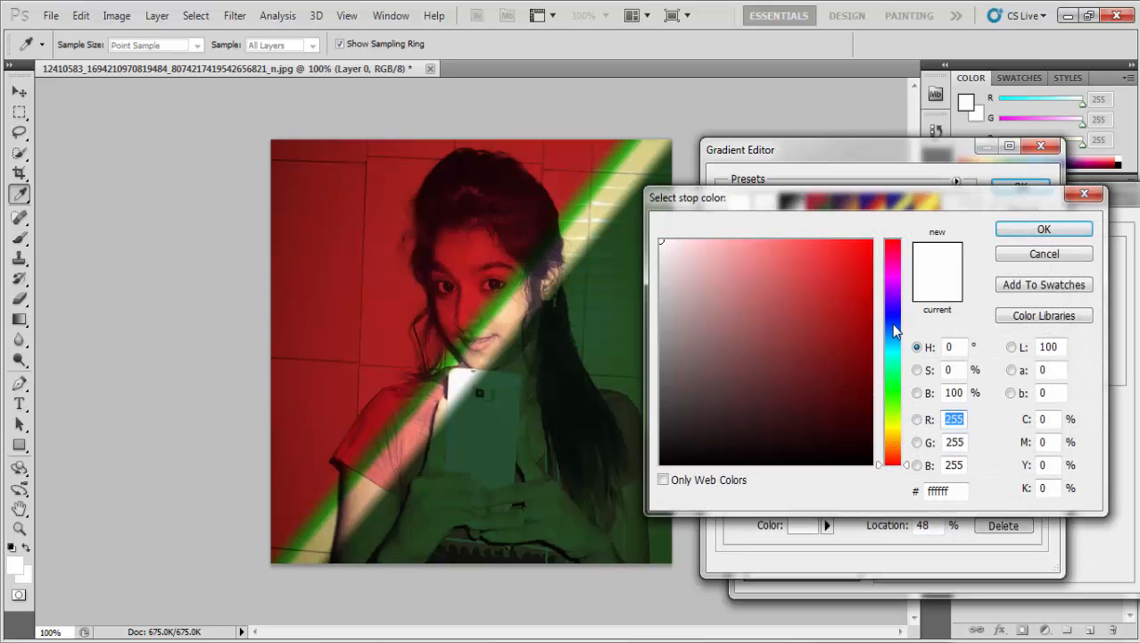
{"action": "left_click", "coordinate": [892, 322]}
{"action": "left_click", "coordinate": [866, 293]}
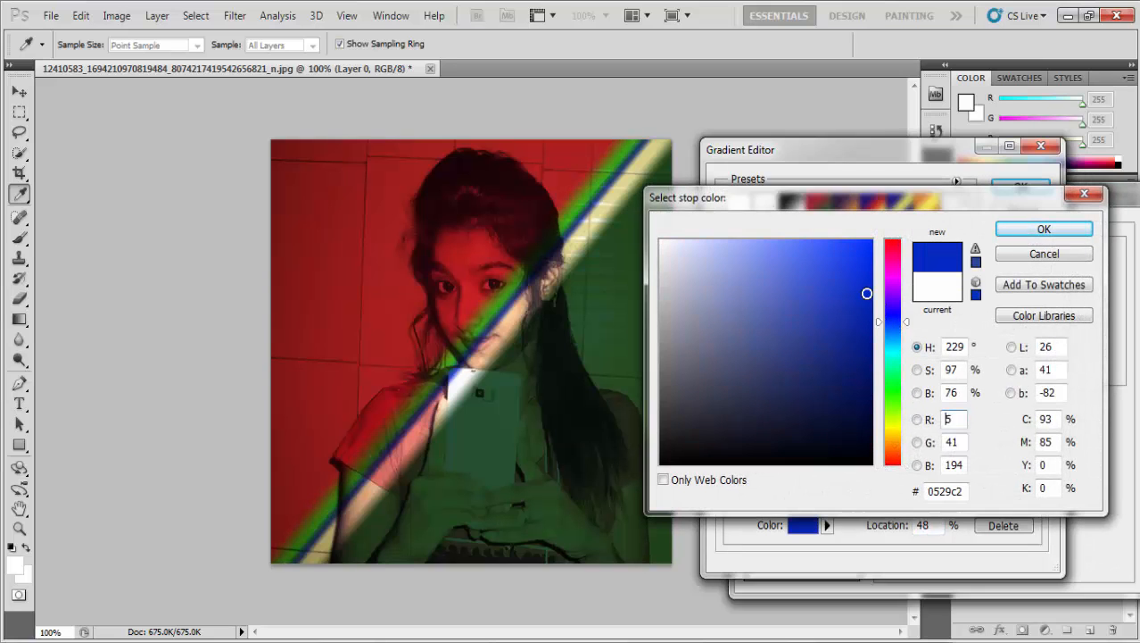
{"action": "left_click", "coordinate": [1038, 231]}
Step: Change the colour stop at 60% to a dark olive yellow
{"action": "double_click", "coordinate": [913, 450]}
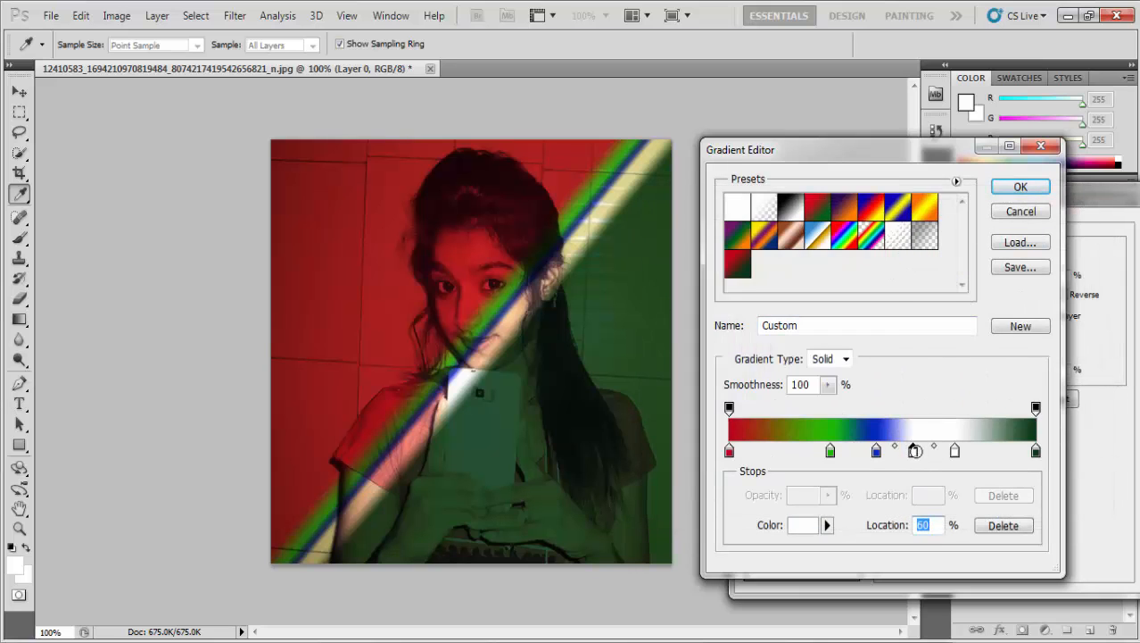
{"action": "left_click", "coordinate": [895, 427]}
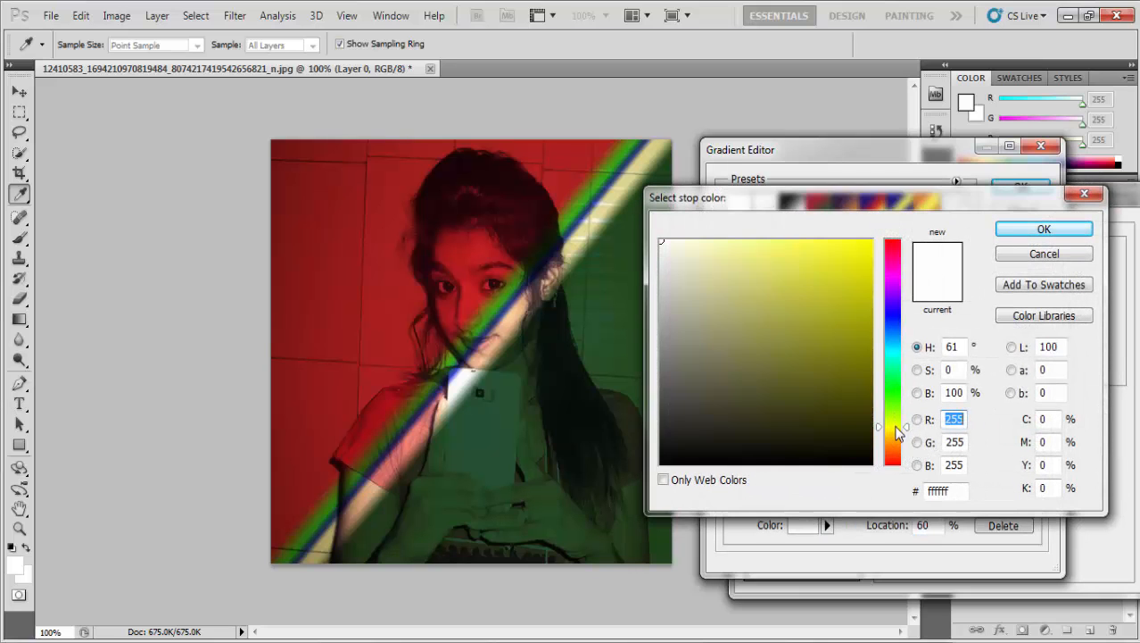
{"action": "left_click", "coordinate": [869, 309]}
{"action": "left_click", "coordinate": [1024, 235]}
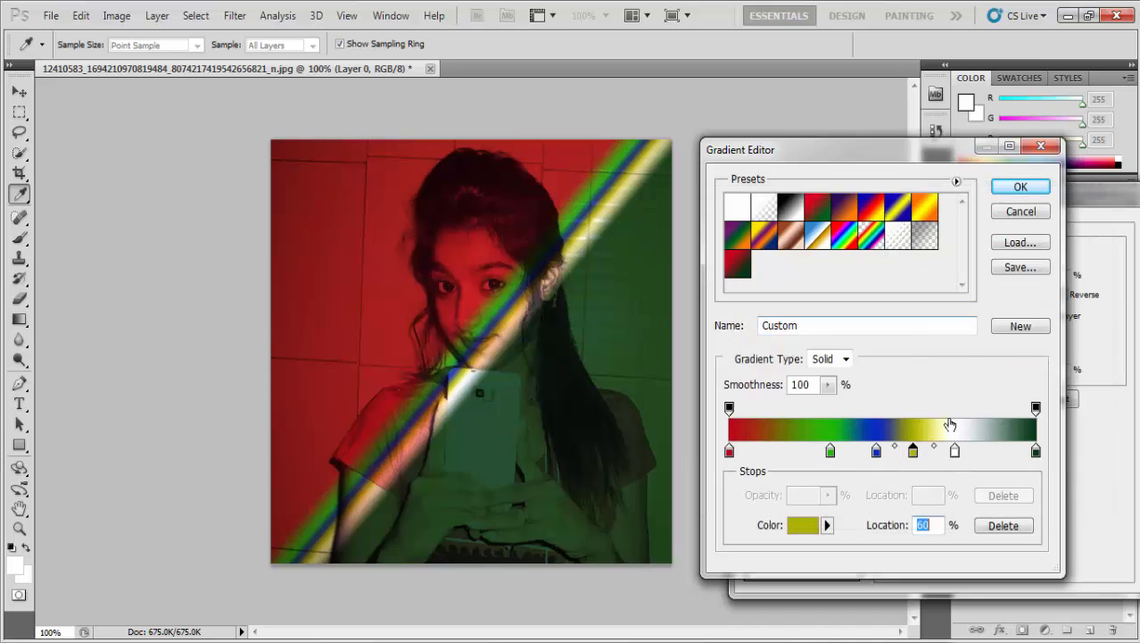
{"action": "double_click", "coordinate": [957, 448]}
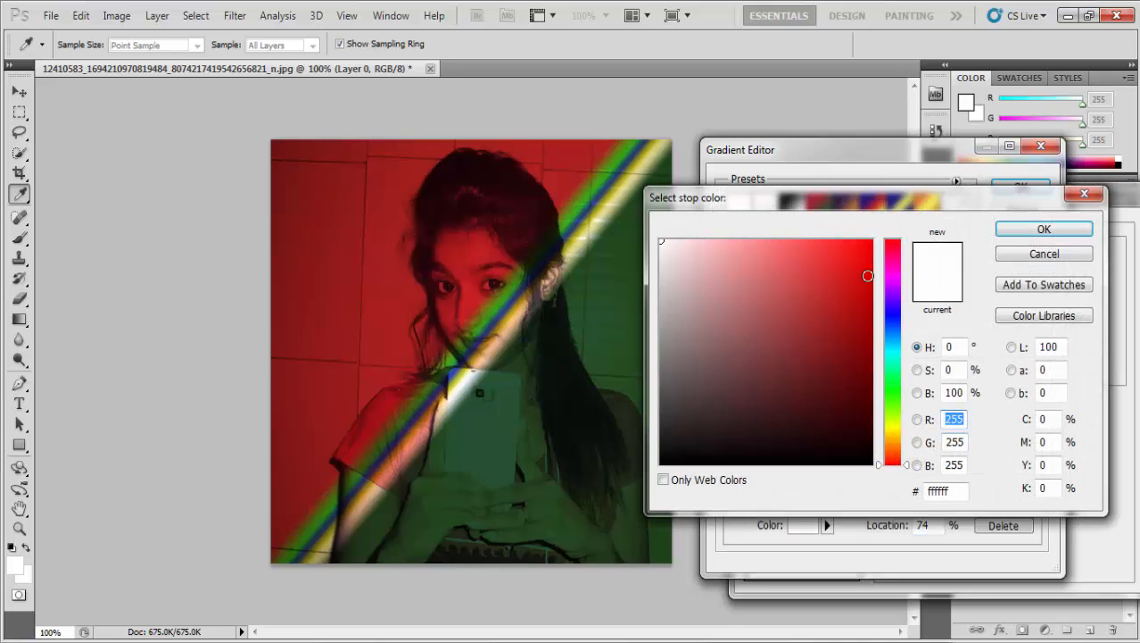
{"action": "left_click", "coordinate": [893, 353]}
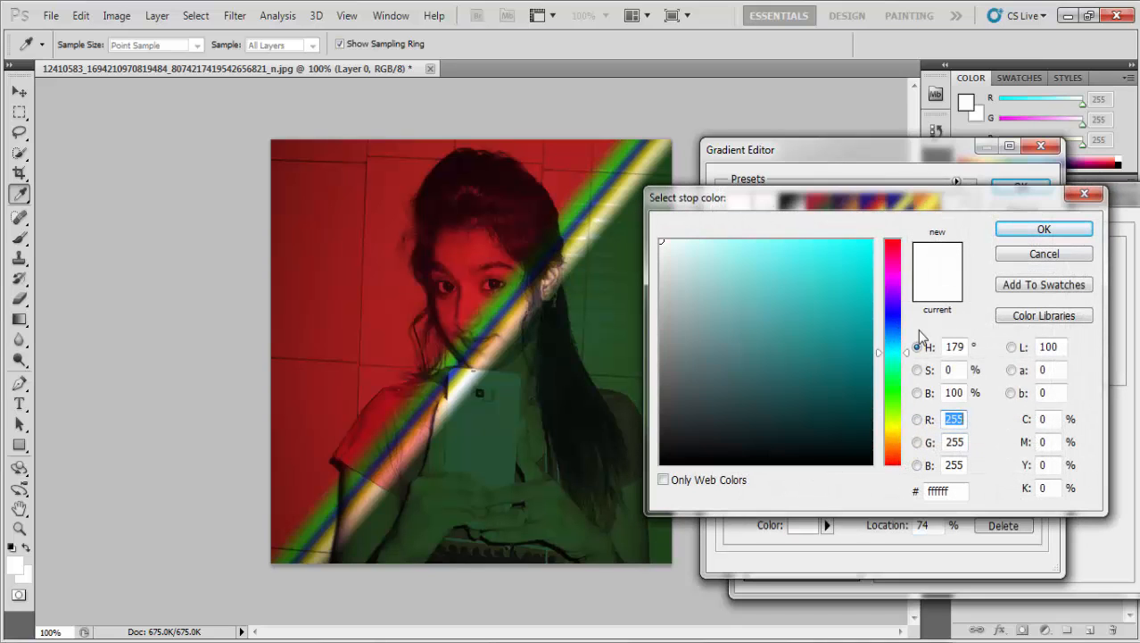
{"action": "left_click", "coordinate": [1021, 232]}
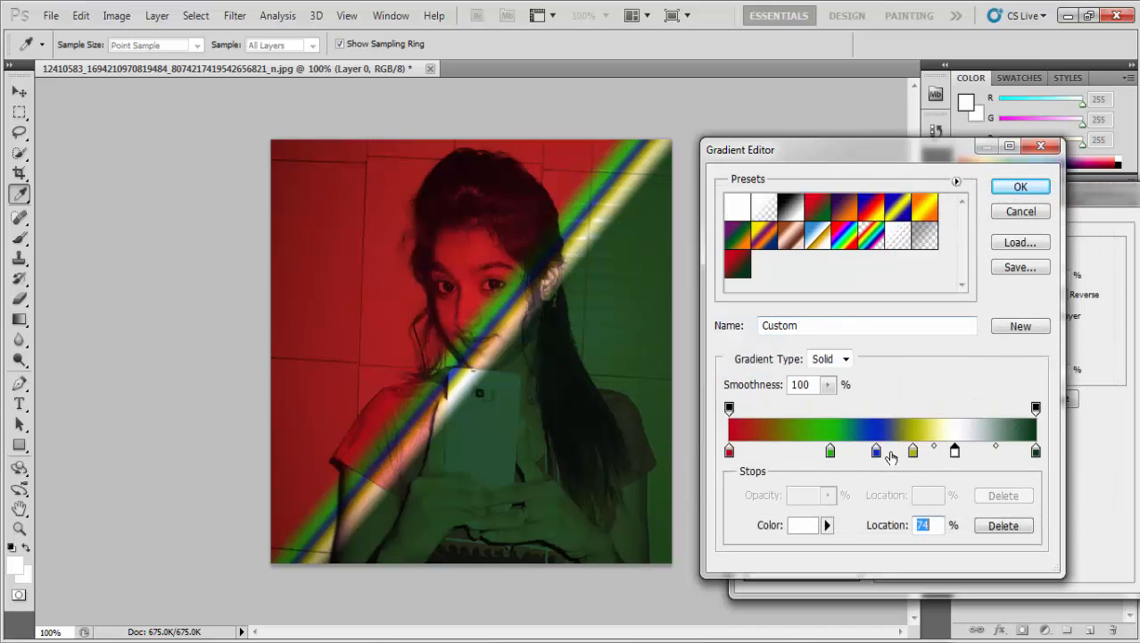
Step: Change the colour stop at 74% to teal, using a hue of 184°
{"action": "double_click", "coordinate": [955, 451]}
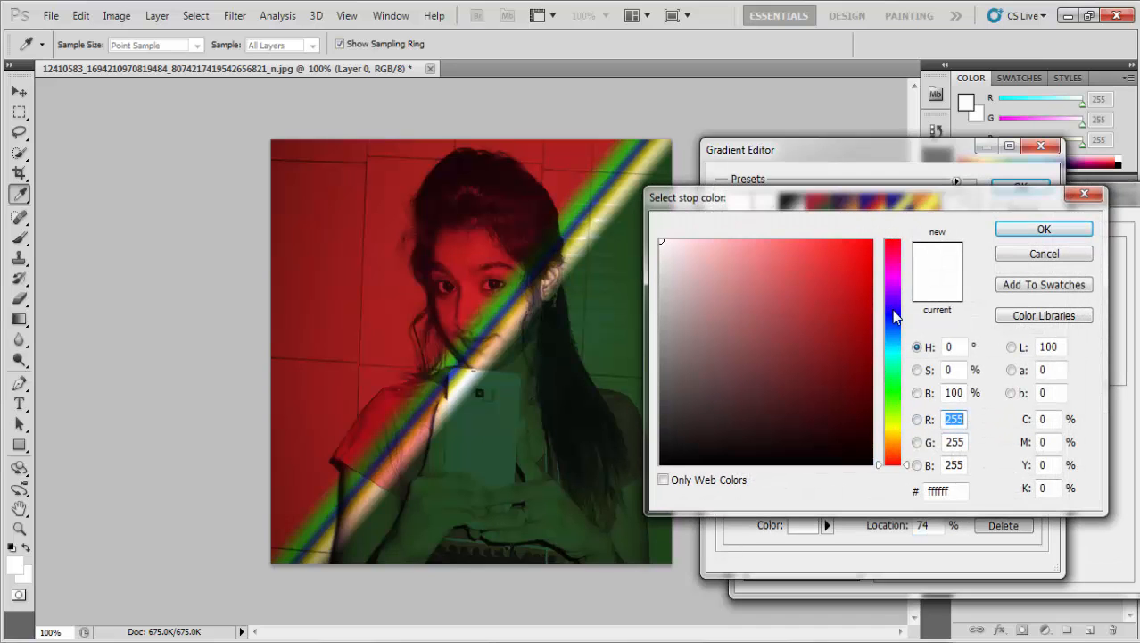
{"action": "left_click", "coordinate": [893, 349]}
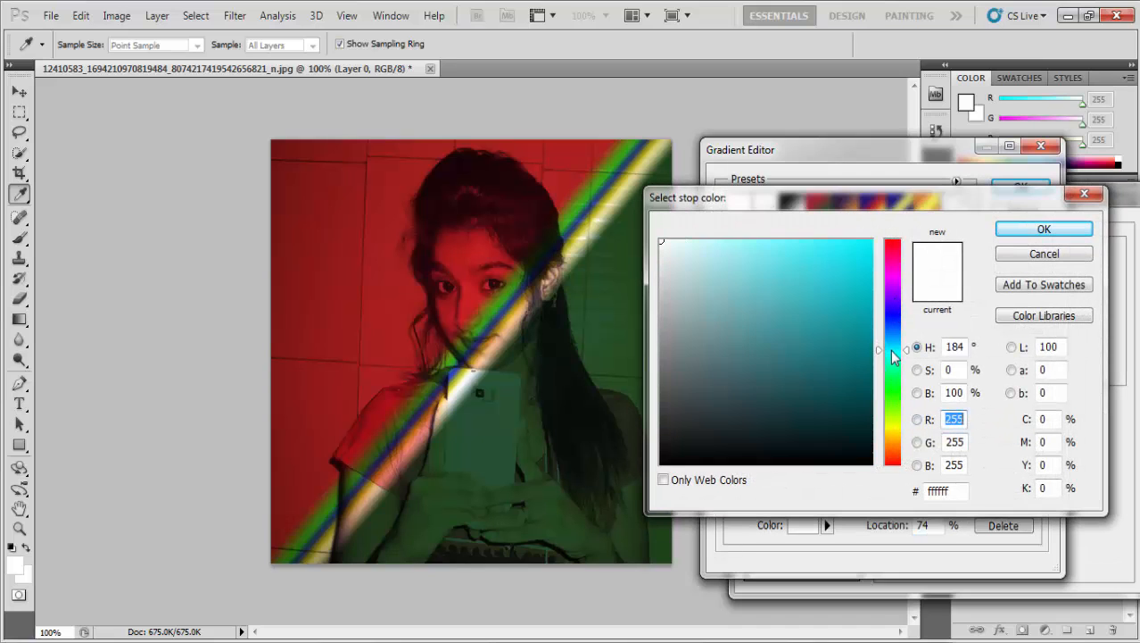
{"action": "left_click", "coordinate": [868, 309]}
{"action": "left_click", "coordinate": [1018, 234]}
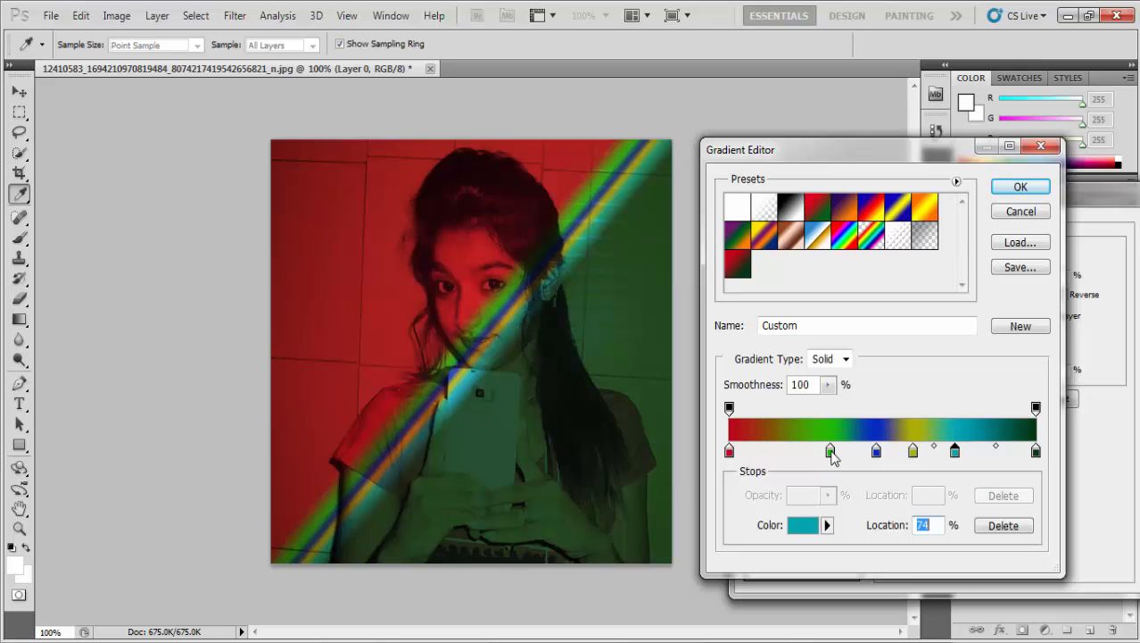
Step: Respace the colour stops: green at 26%, blue nearer the green, yellow slightly closer to the green end stop, and teal at 82%
{"action": "mouse_move", "coordinate": [830, 450]}
{"action": "left_mouse_down"}
{"action": "mouse_move", "coordinate": [795, 450]}
{"action": "mouse_move", "coordinate": [819, 453]}
{"action": "mouse_move", "coordinate": [807, 454]}
{"action": "left_mouse_up"}
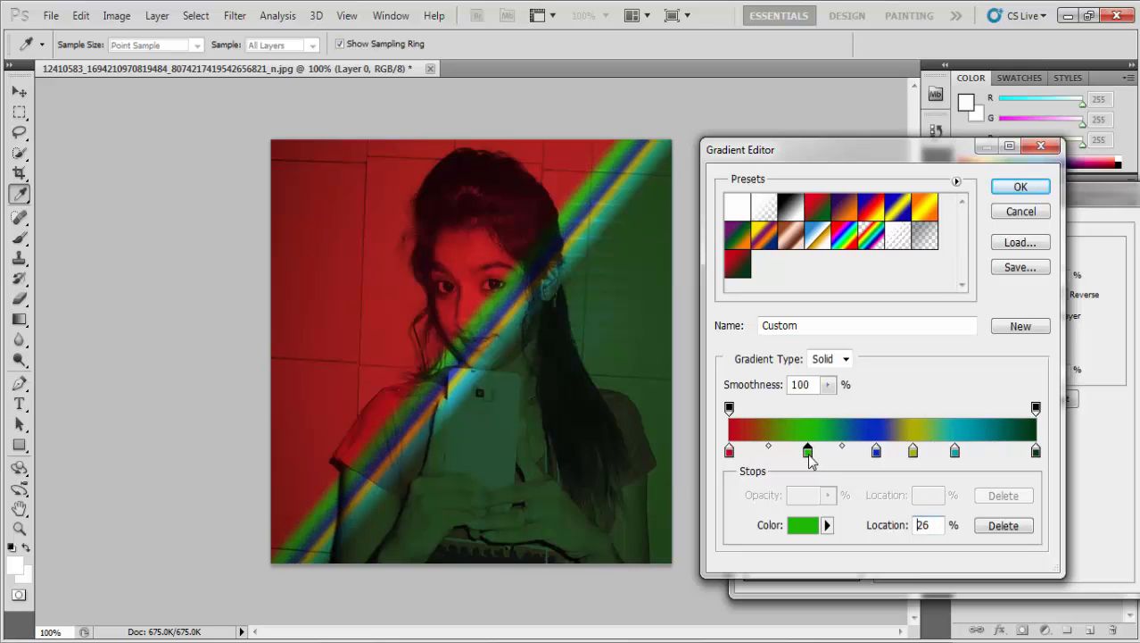
{"action": "left_click", "coordinate": [845, 446]}
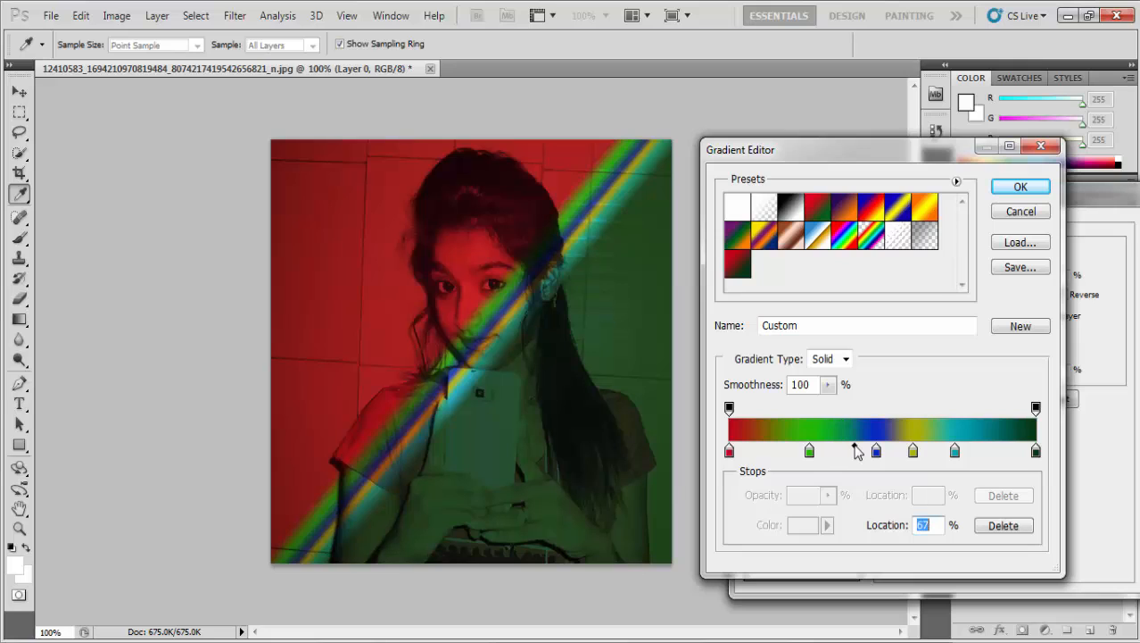
{"action": "mouse_move", "coordinate": [843, 449]}
{"action": "left_mouse_down"}
{"action": "mouse_move", "coordinate": [822, 453]}
{"action": "mouse_move", "coordinate": [845, 453]}
{"action": "left_mouse_up"}
{"action": "left_click_drag", "start_coordinate": [915, 454], "coordinate": [980, 453]}
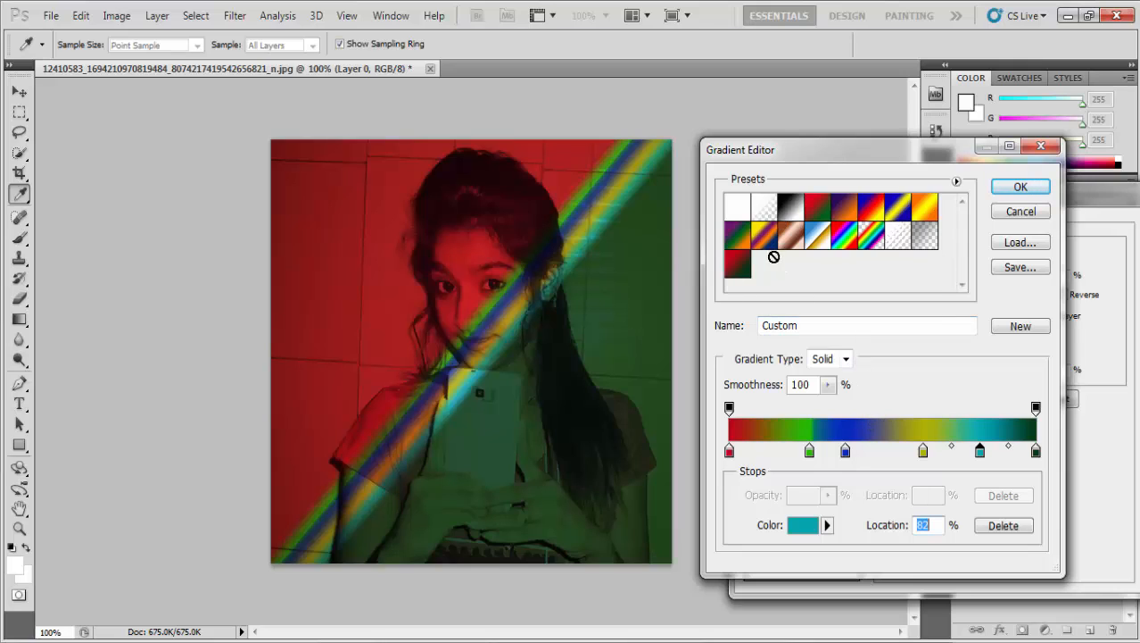
Step: Save the multicolour gradient as a new preset and load the Violet, Green, Orange preset
{"action": "left_click", "coordinate": [1021, 326]}
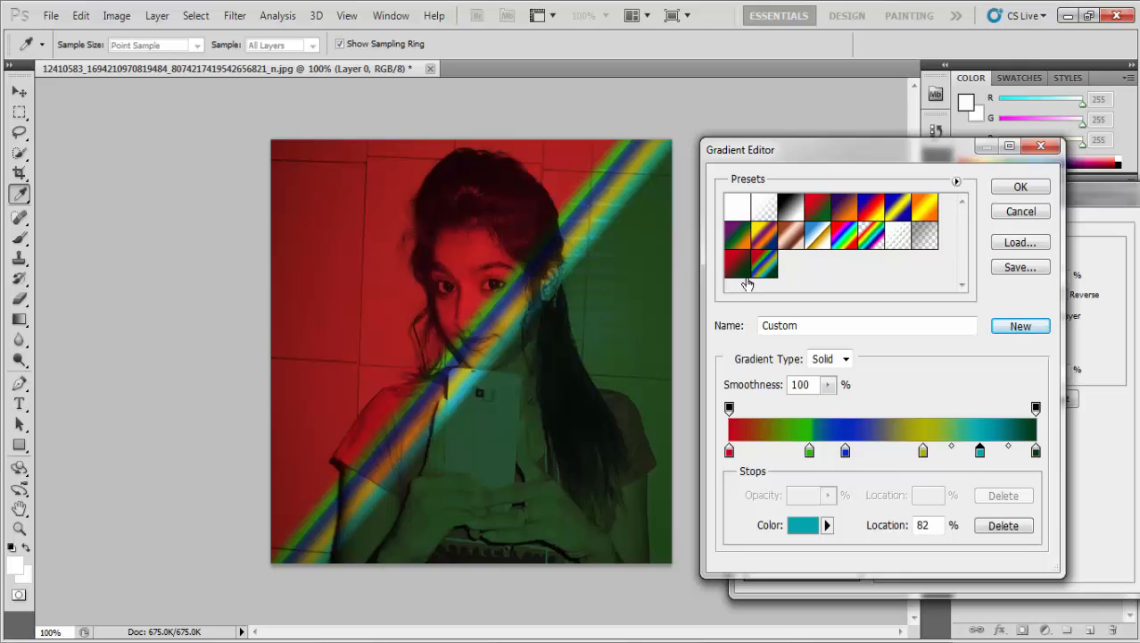
{"action": "left_click", "coordinate": [766, 266]}
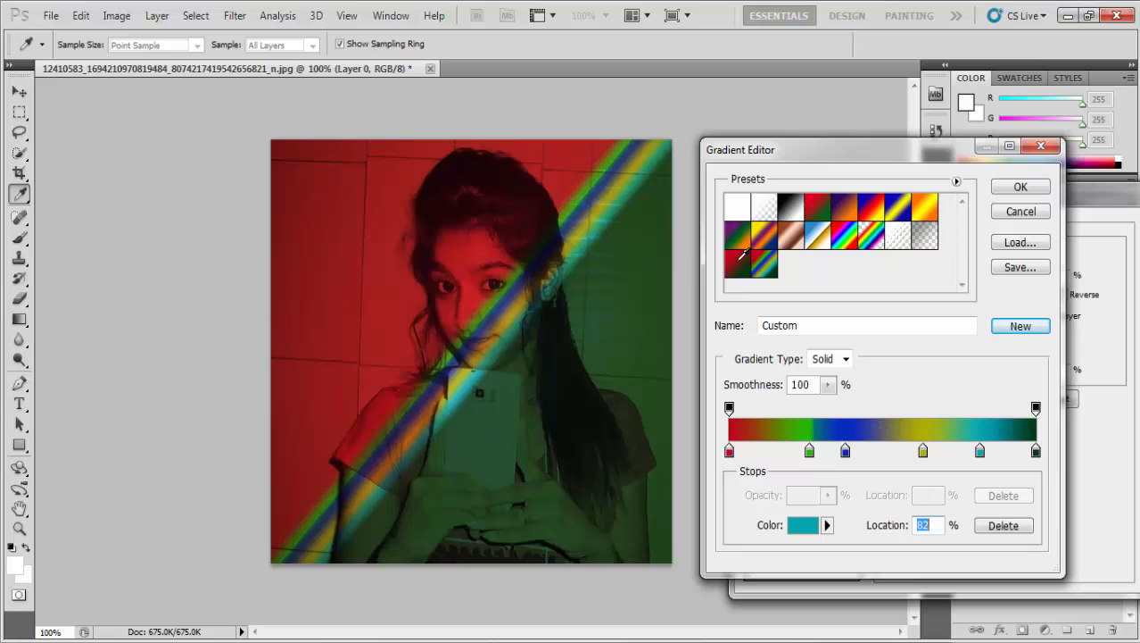
{"action": "left_click", "coordinate": [739, 242]}
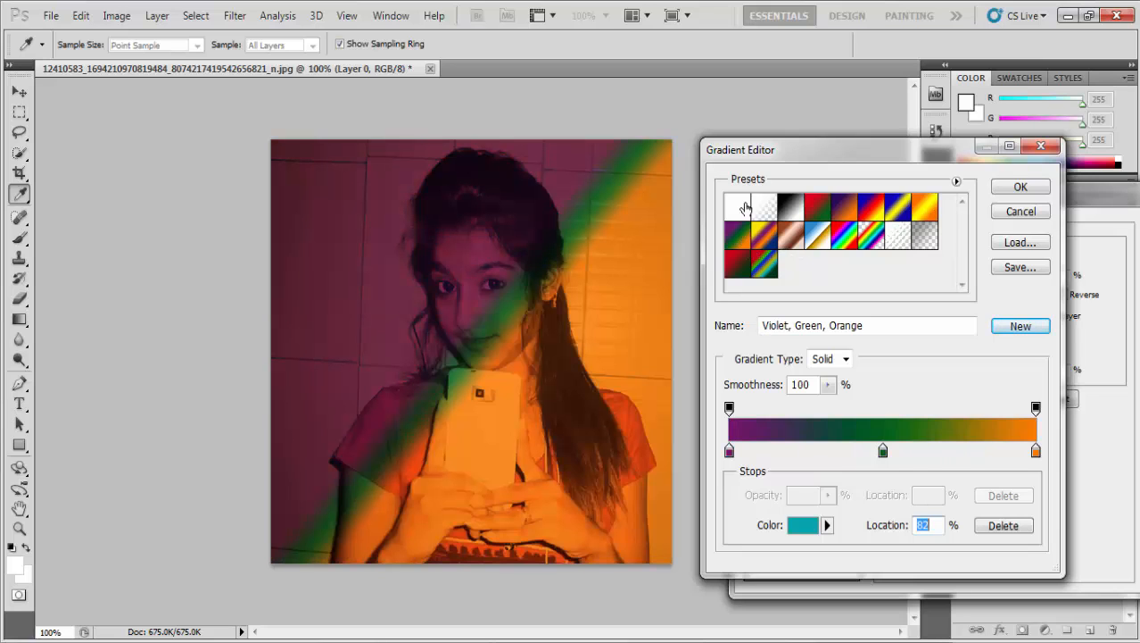
Step: Move the green colour stop of the violet-green-orange gradient to 80% and accept the edited gradient
{"action": "left_click_drag", "start_coordinate": [743, 152], "coordinate": [816, 183]}
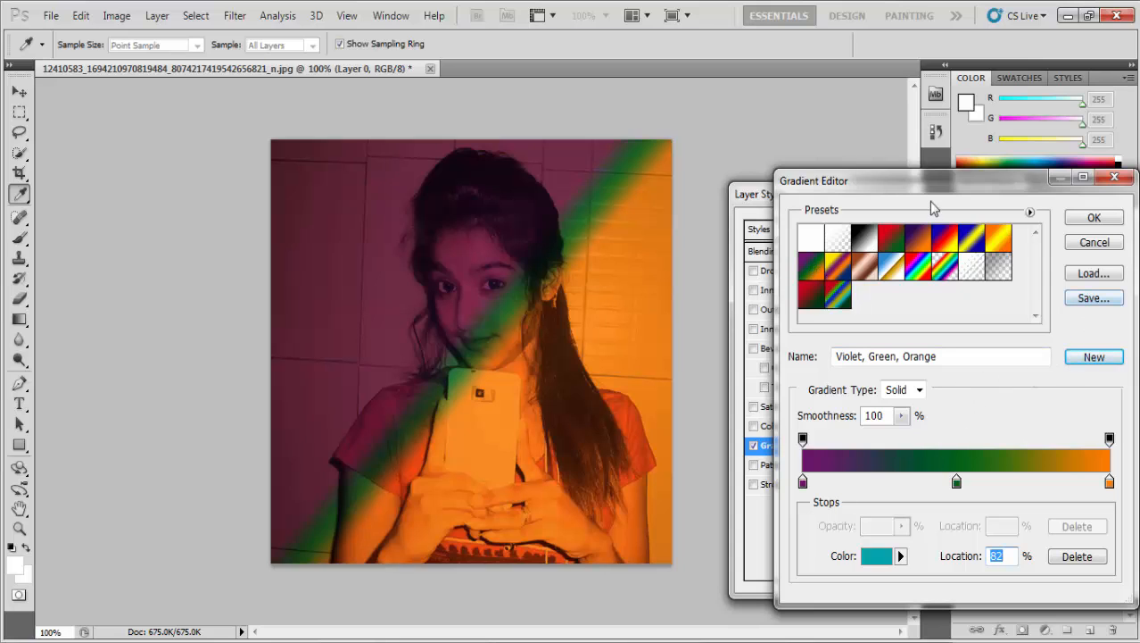
{"action": "left_click_drag", "start_coordinate": [939, 195], "coordinate": [895, 190]}
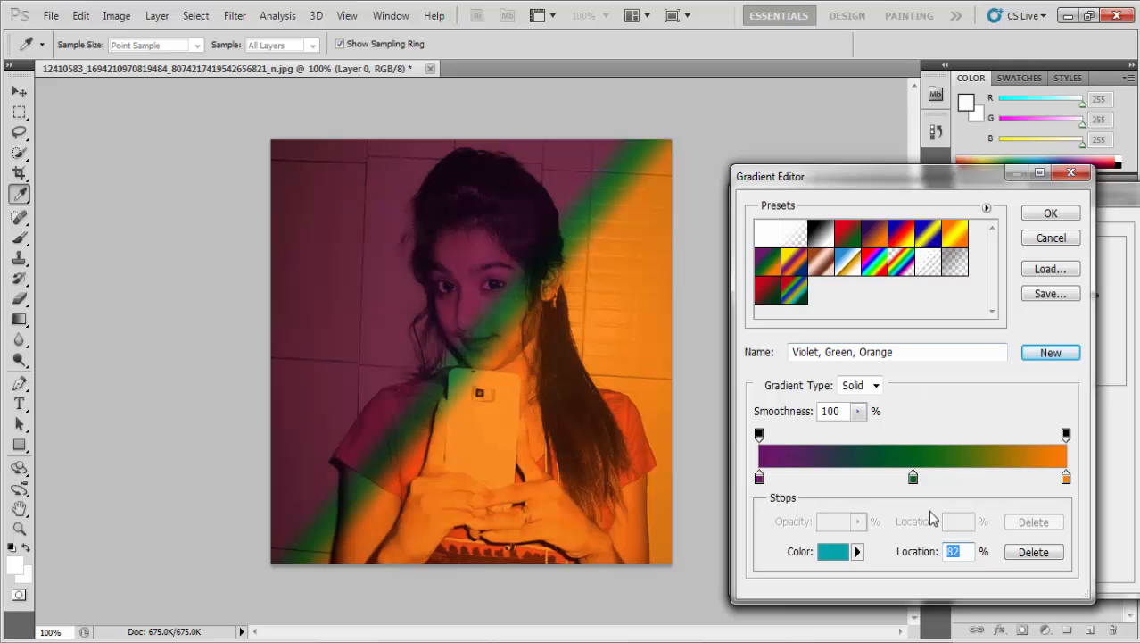
{"action": "left_click_drag", "start_coordinate": [915, 481], "coordinate": [1006, 479]}
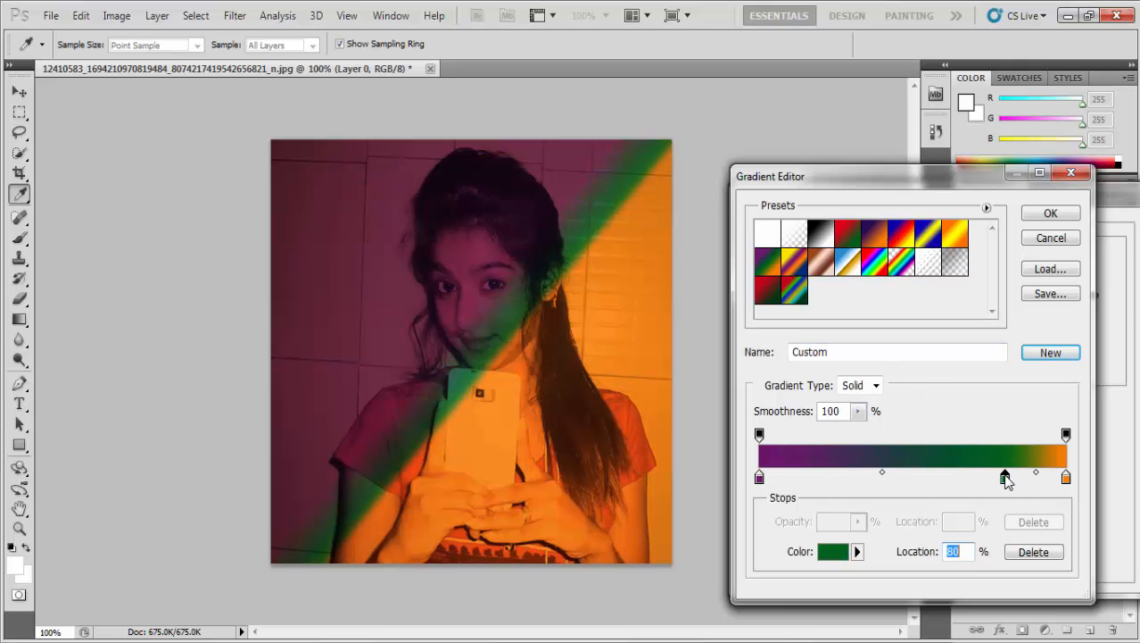
{"action": "left_click", "coordinate": [1037, 218]}
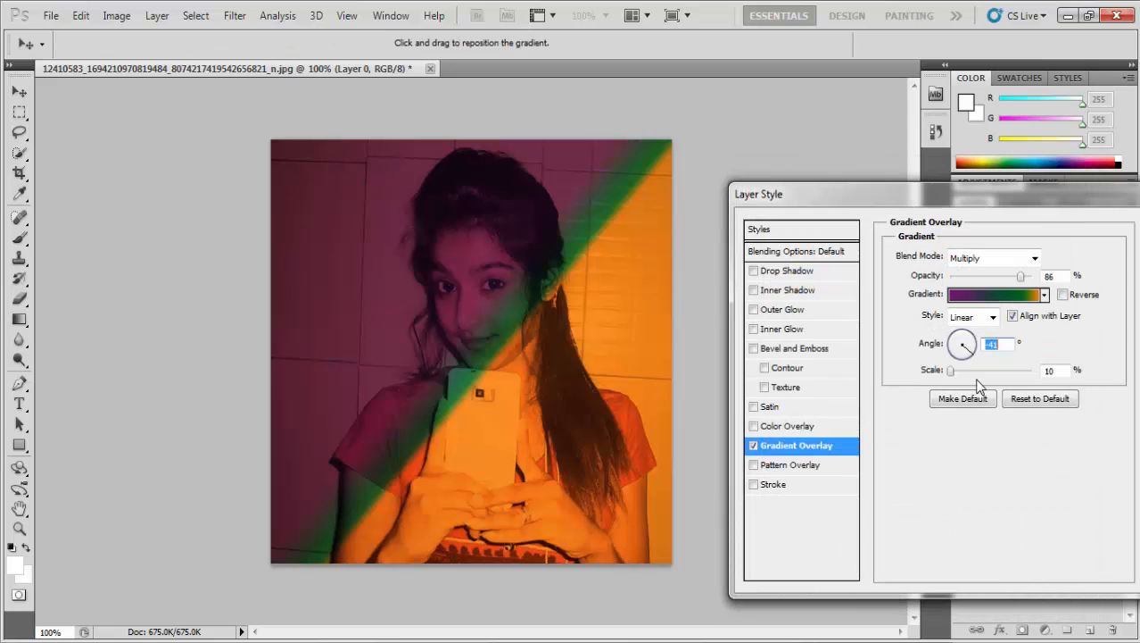
Step: Set the gradient overlay's opacity to 63% and apply the layer style to the portrait
{"action": "mouse_move", "coordinate": [1022, 277]}
{"action": "left_mouse_down"}
{"action": "mouse_move", "coordinate": [963, 287]}
{"action": "mouse_move", "coordinate": [1005, 282]}
{"action": "left_mouse_up"}
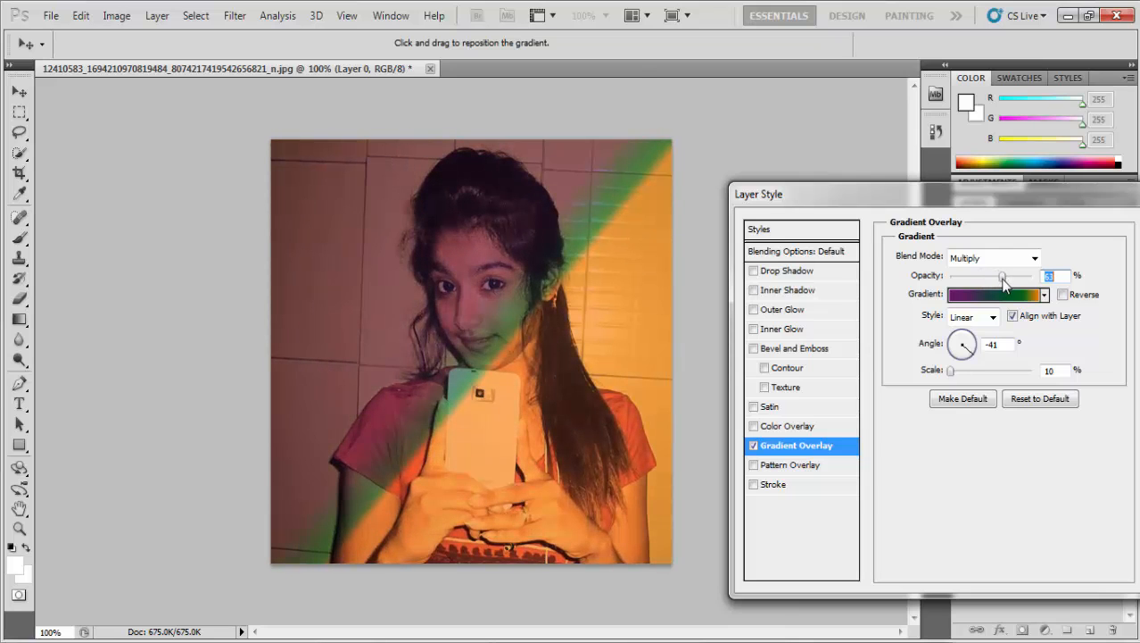
{"action": "left_click_drag", "start_coordinate": [896, 191], "coordinate": [775, 166]}
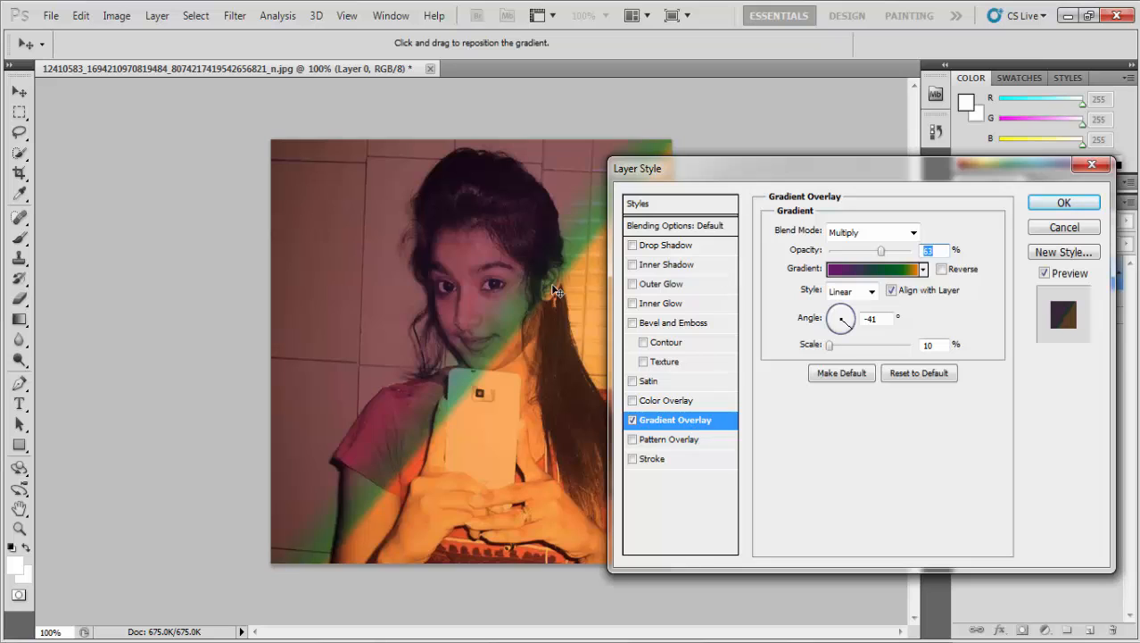
{"action": "mouse_move", "coordinate": [647, 180]}
{"action": "left_mouse_down"}
{"action": "mouse_move", "coordinate": [721, 183]}
{"action": "mouse_move", "coordinate": [625, 183]}
{"action": "left_mouse_up"}
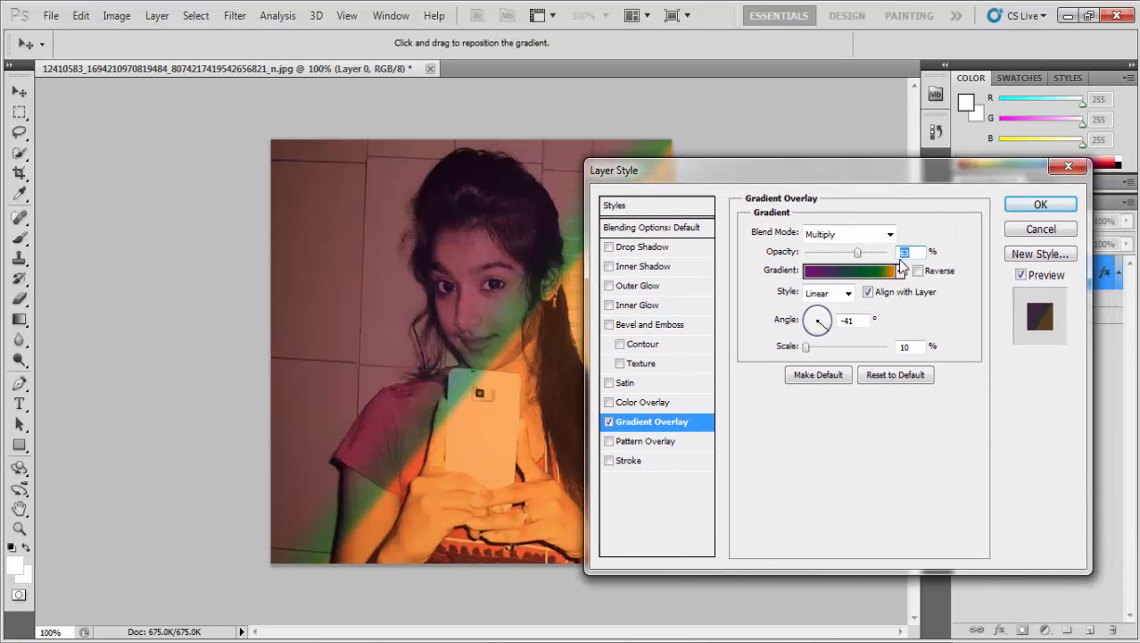
{"action": "left_click", "coordinate": [1035, 207]}
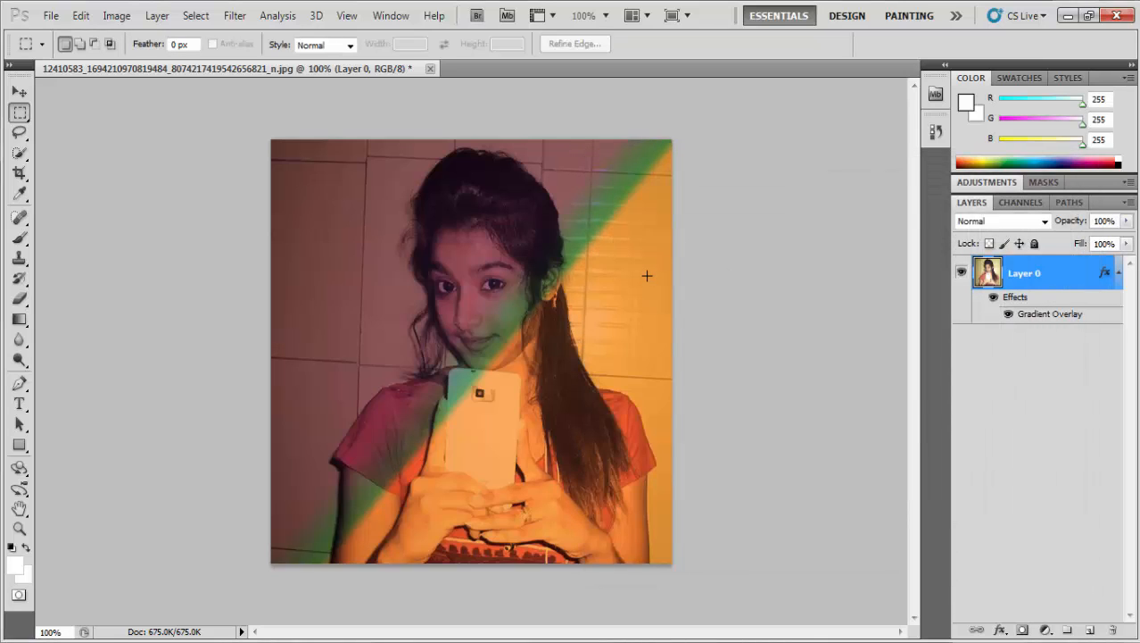